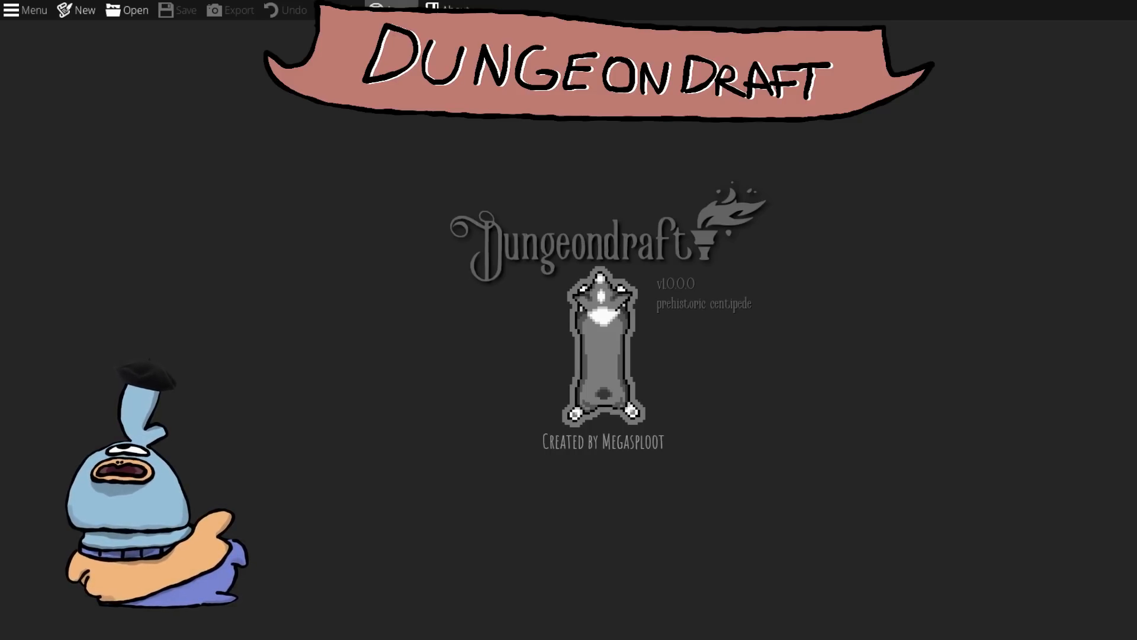
Step: Review the list of loaded custom asset packs, then close the dialog
{"action": "left_click", "coordinate": [392, 9]}
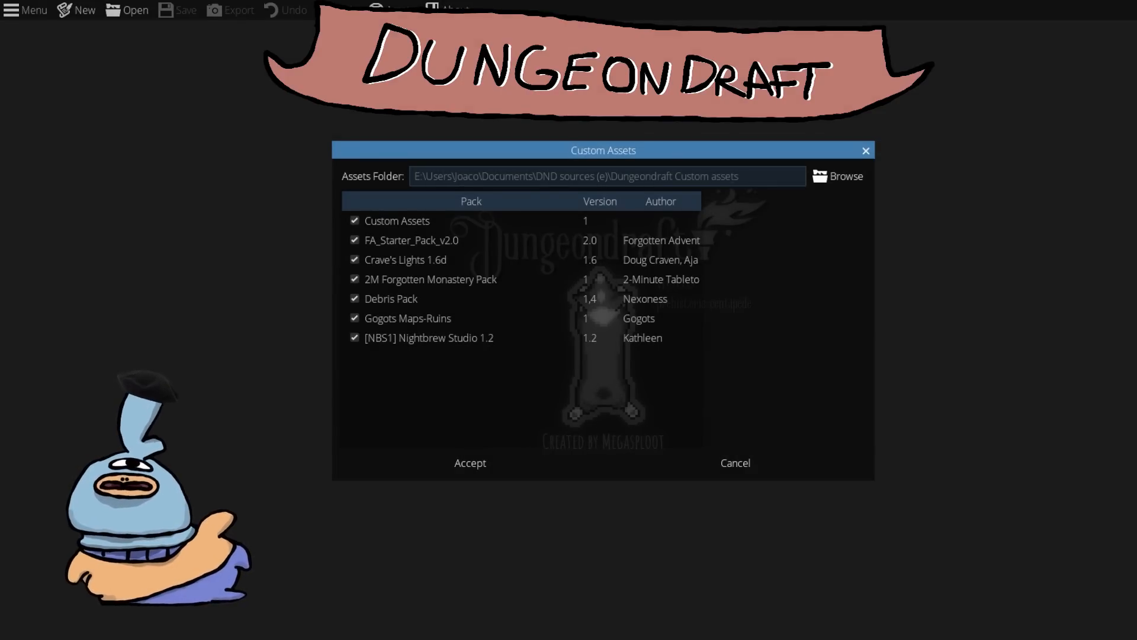
{"action": "left_click", "coordinate": [866, 151]}
Step: Create a new map of 25 by 25 tiles
{"action": "left_click", "coordinate": [76, 10]}
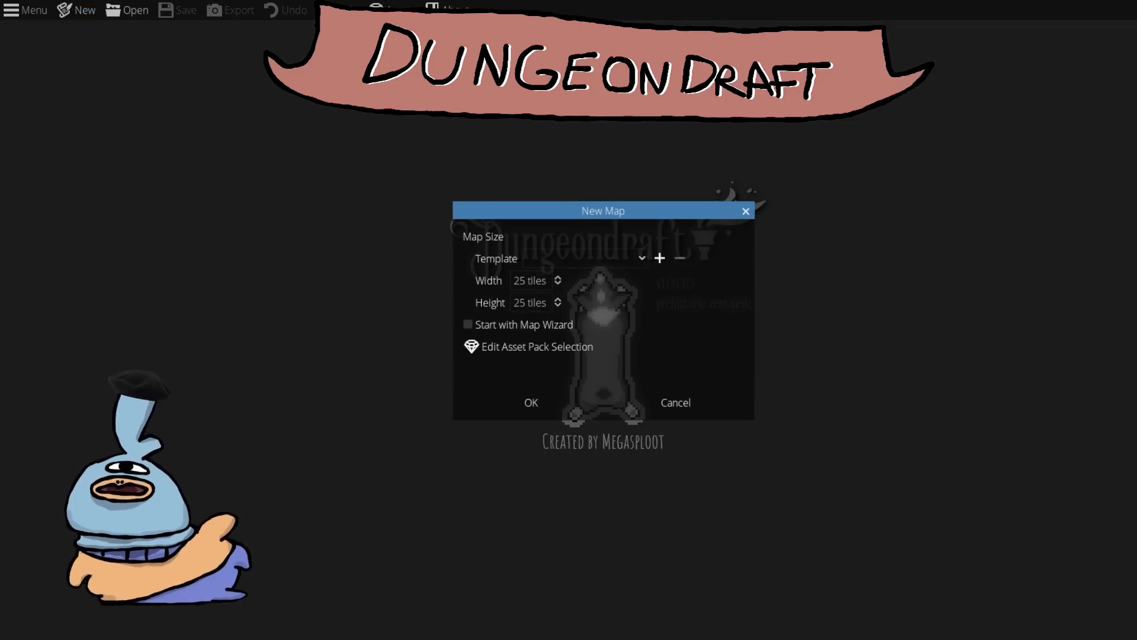
{"action": "left_click", "coordinate": [530, 402]}
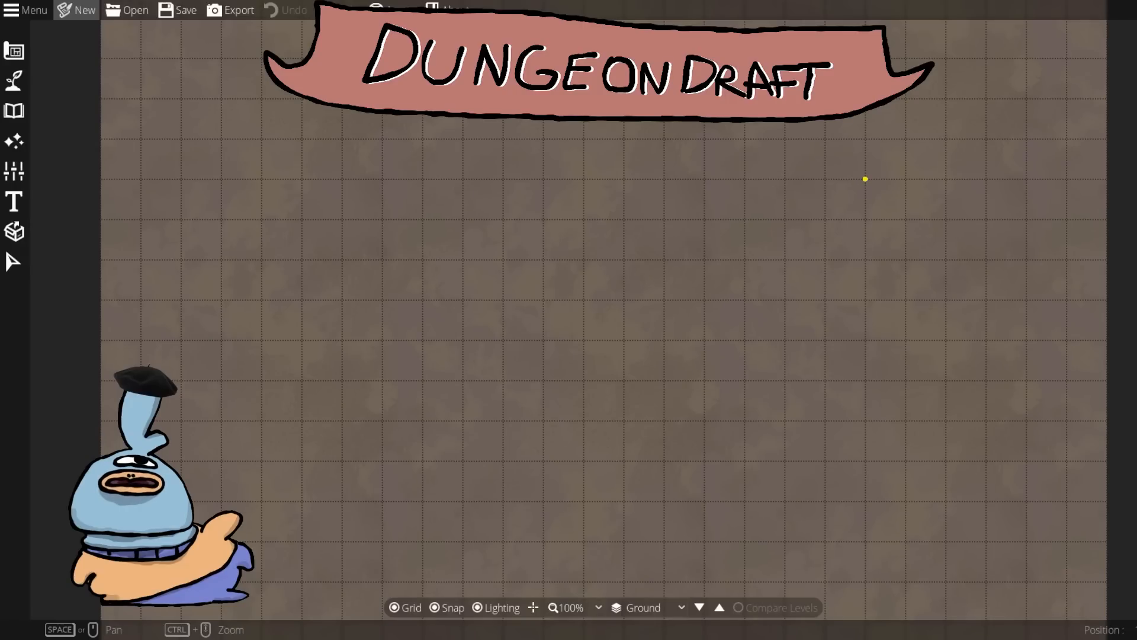
{"action": "scroll", "coordinate": [679, 278], "scroll_direction": "down", "scroll_amount": 2}
{"action": "scroll", "coordinate": [679, 278], "scroll_direction": "up", "scroll_amount": 1}
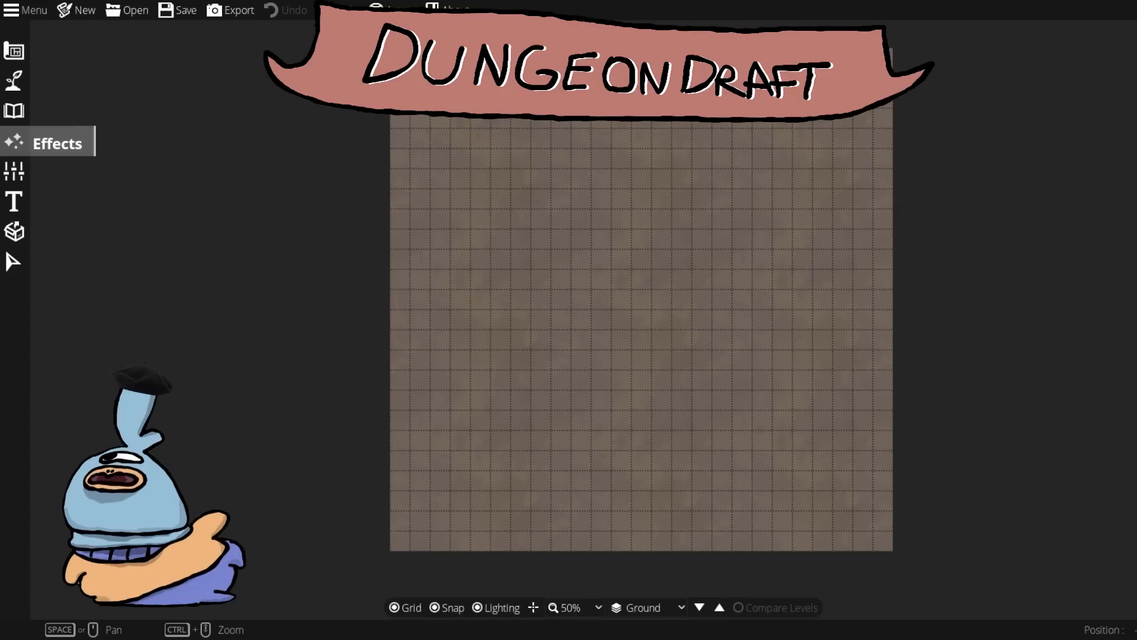
Step: Open the Object Tool from the asset tools and browse the object library
{"action": "left_click", "coordinate": [13, 51]}
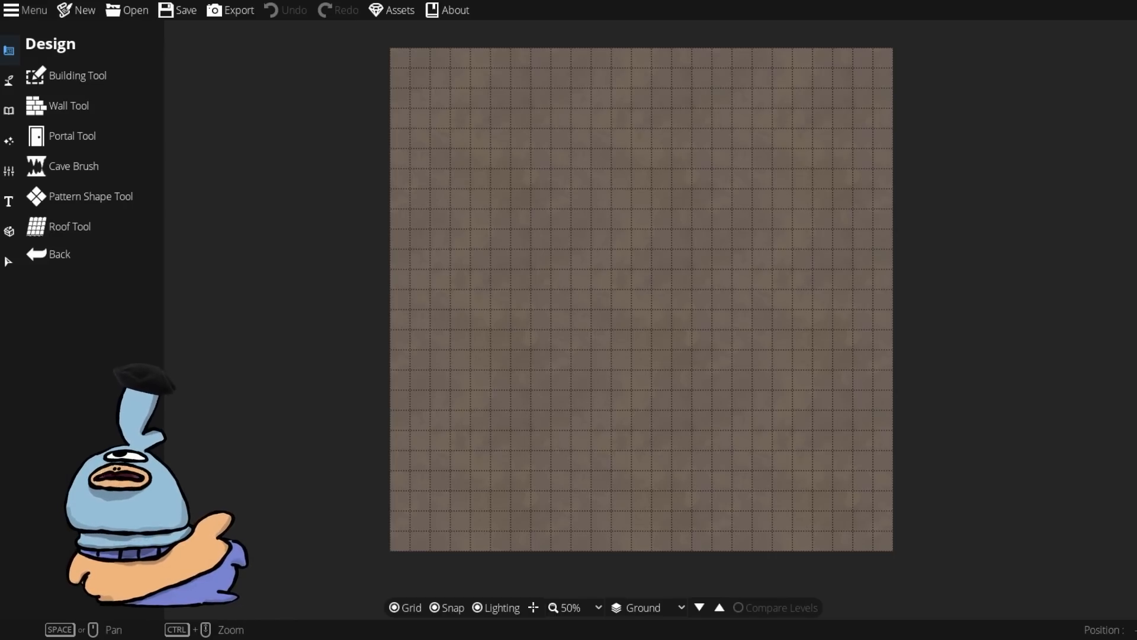
{"action": "left_click", "coordinate": [8, 111]}
{"action": "left_click", "coordinate": [9, 141]}
{"action": "left_click", "coordinate": [9, 110]}
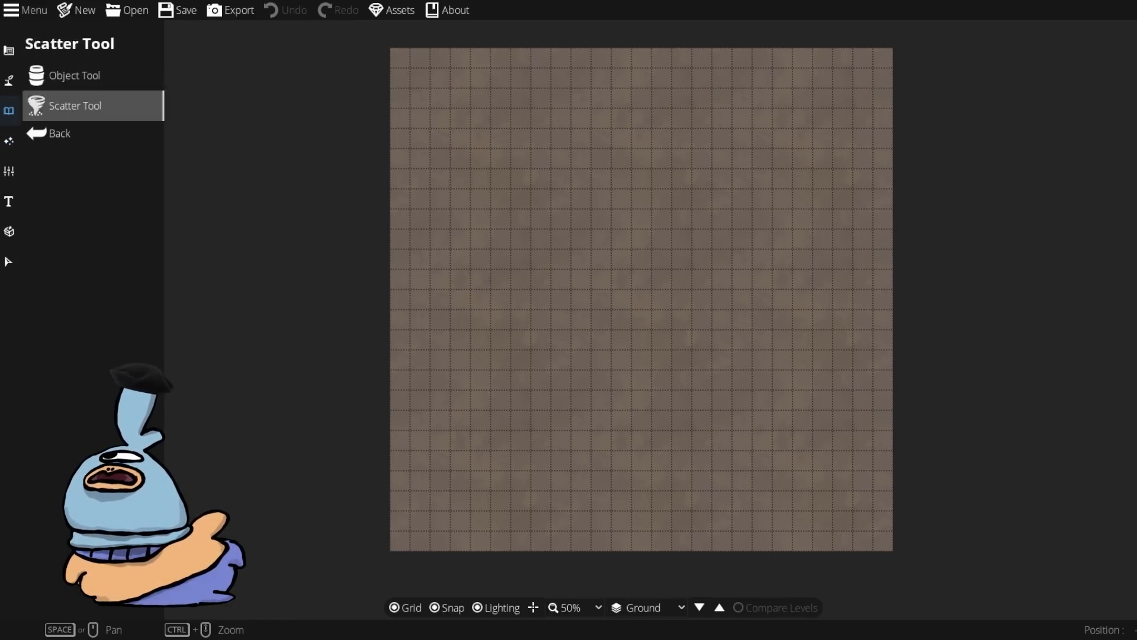
{"action": "left_click", "coordinate": [65, 76]}
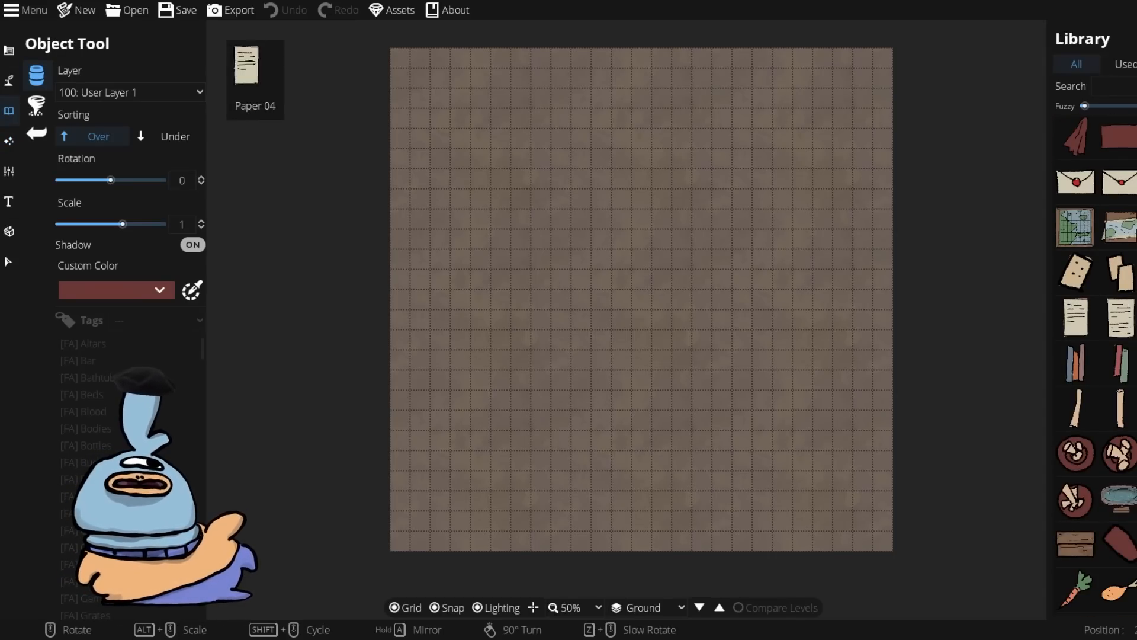
{"action": "scroll", "coordinate": [1119, 356], "scroll_direction": "down", "scroll_amount": 2}
{"action": "scroll", "coordinate": [1119, 355], "scroll_direction": "up", "scroll_amount": 5}
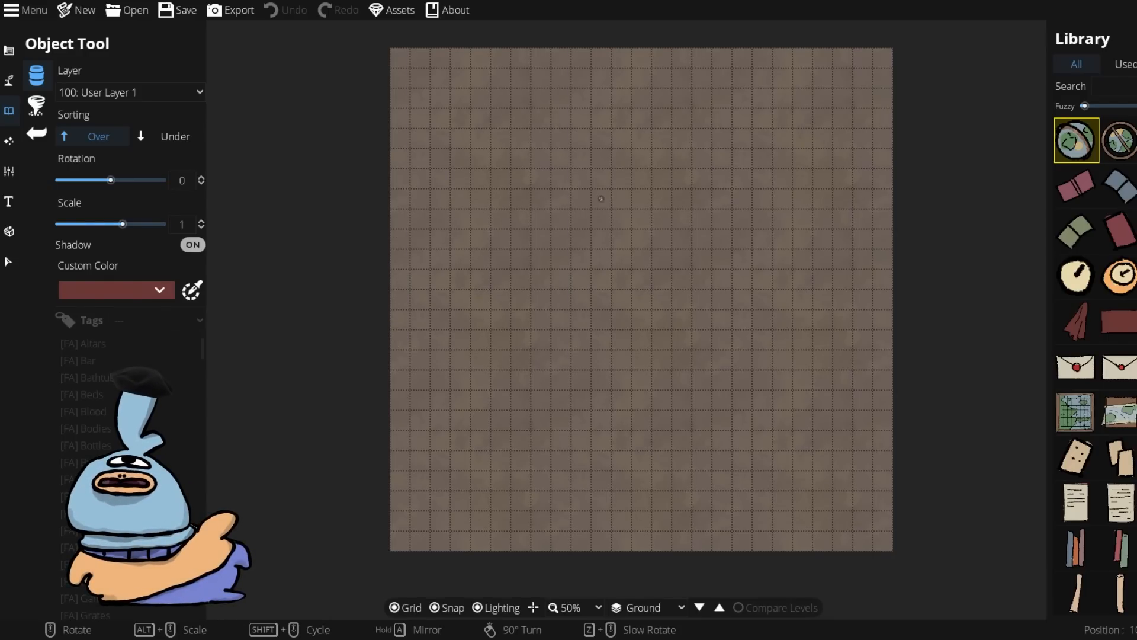
Step: Place three small objects on the map, then undo all three placements
{"action": "left_click", "coordinate": [480, 219]}
{"action": "left_click", "coordinate": [681, 219]}
{"action": "left_click", "coordinate": [712, 309]}
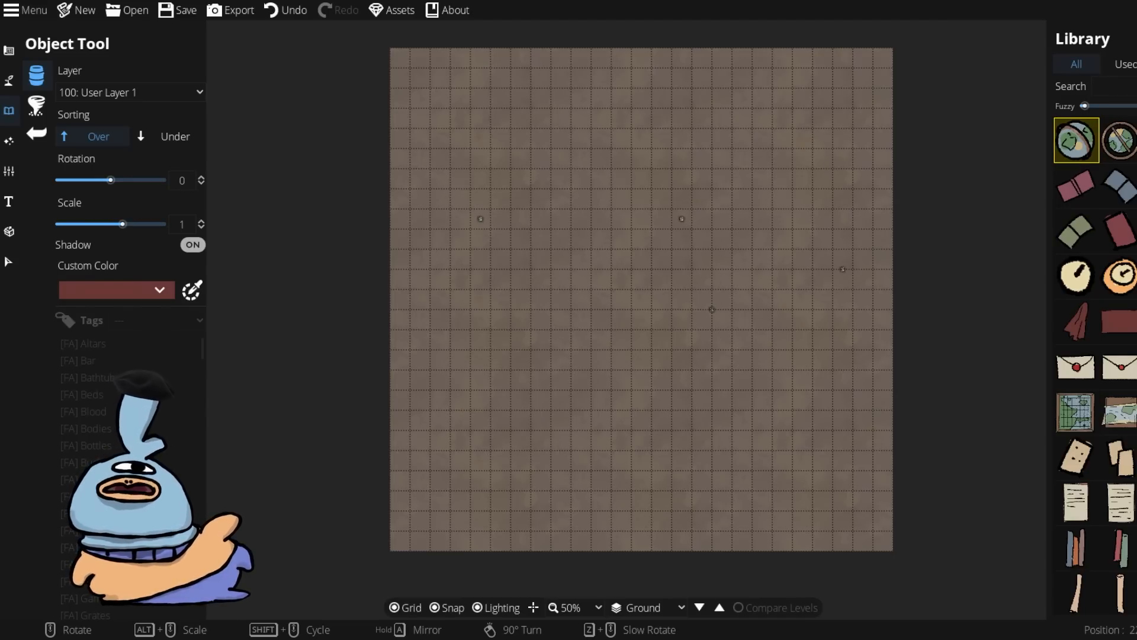
{"action": "key", "text": "ctrl+z"}
{"action": "key", "text": "ctrl+z"}
{"action": "key", "text": "ctrl+z"}
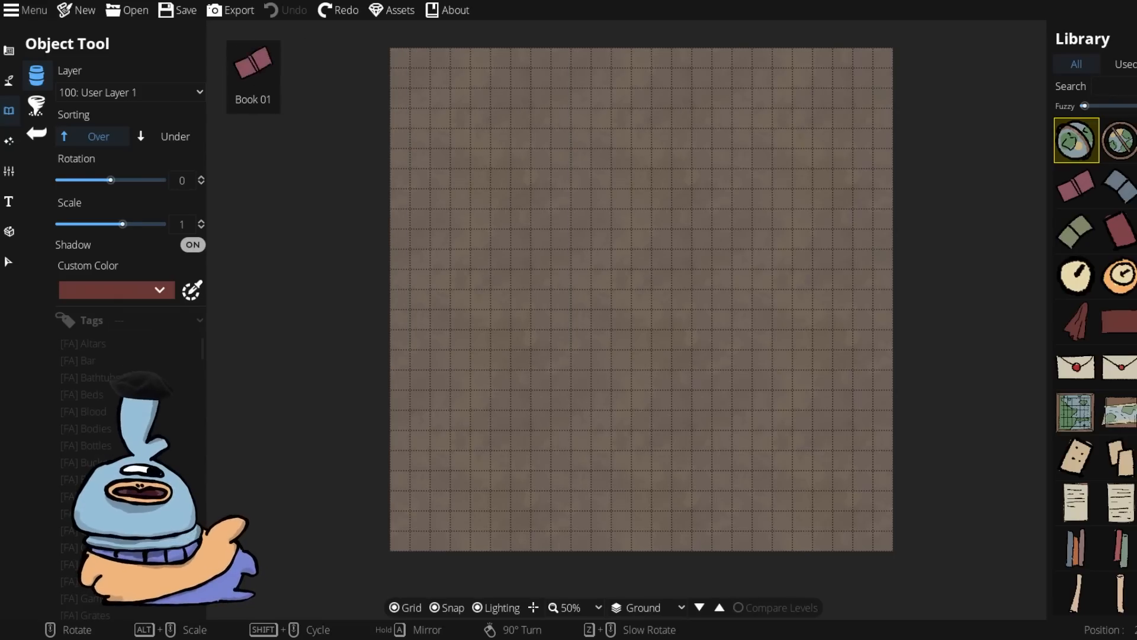
Step: Filter the object library by the Nightbrew_Studio_1 tag and pick the red tree asset
{"action": "left_click", "coordinate": [83, 320]}
{"action": "left_click", "coordinate": [158, 320]}
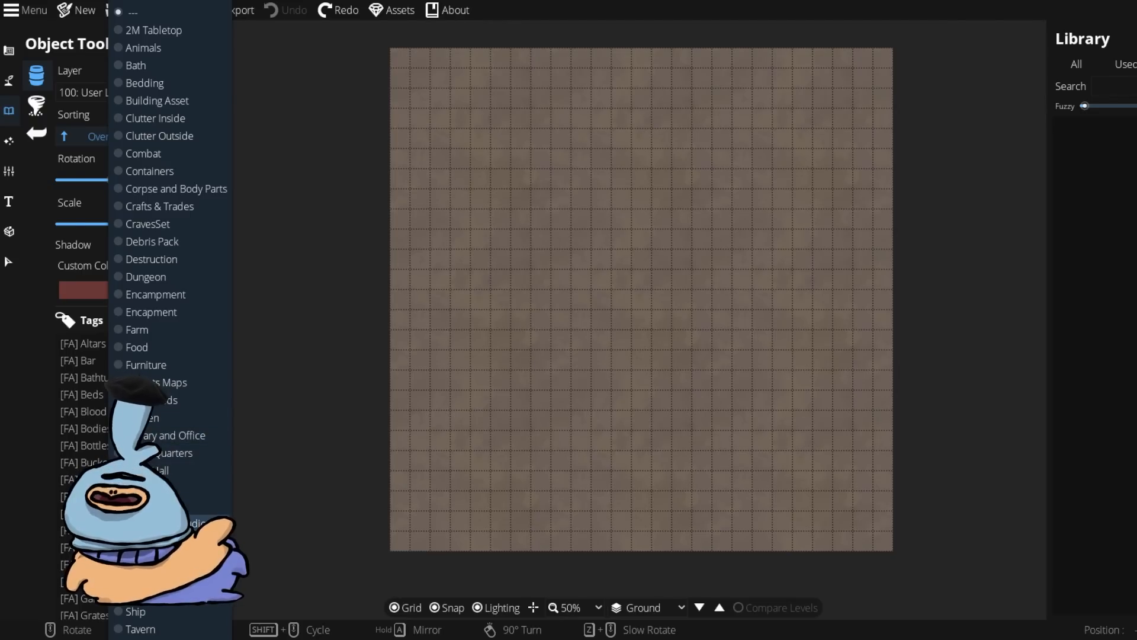
{"action": "left_click", "coordinate": [198, 523]}
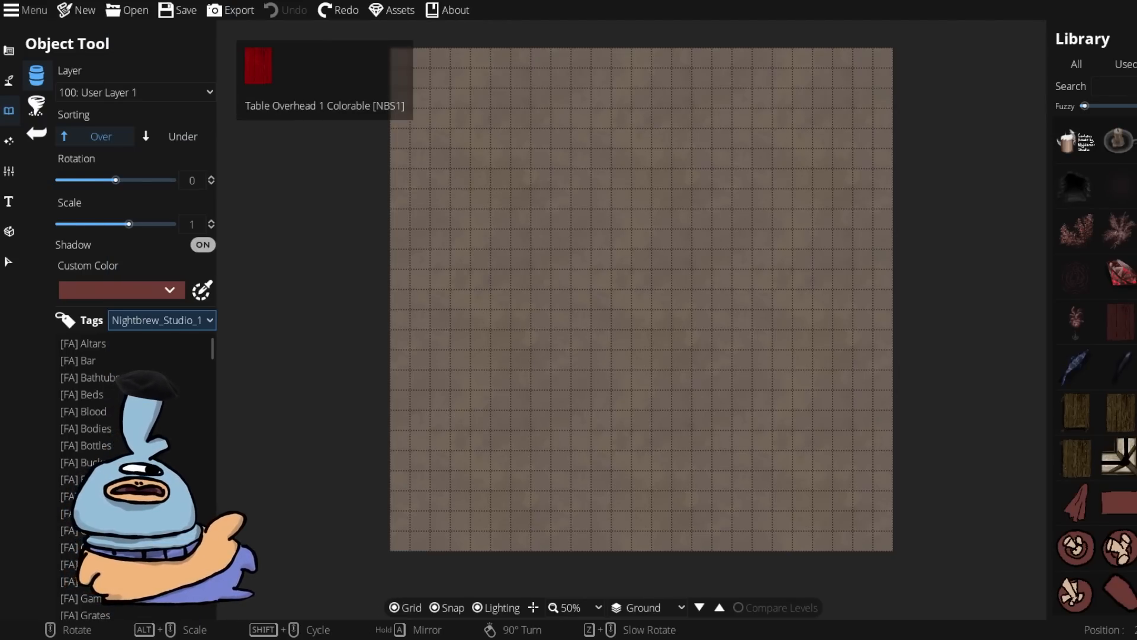
{"action": "scroll", "coordinate": [1096, 355], "scroll_direction": "down", "scroll_amount": 4}
{"action": "scroll", "coordinate": [1096, 356], "scroll_direction": "up", "scroll_amount": 4}
{"action": "left_click", "coordinate": [1076, 321]}
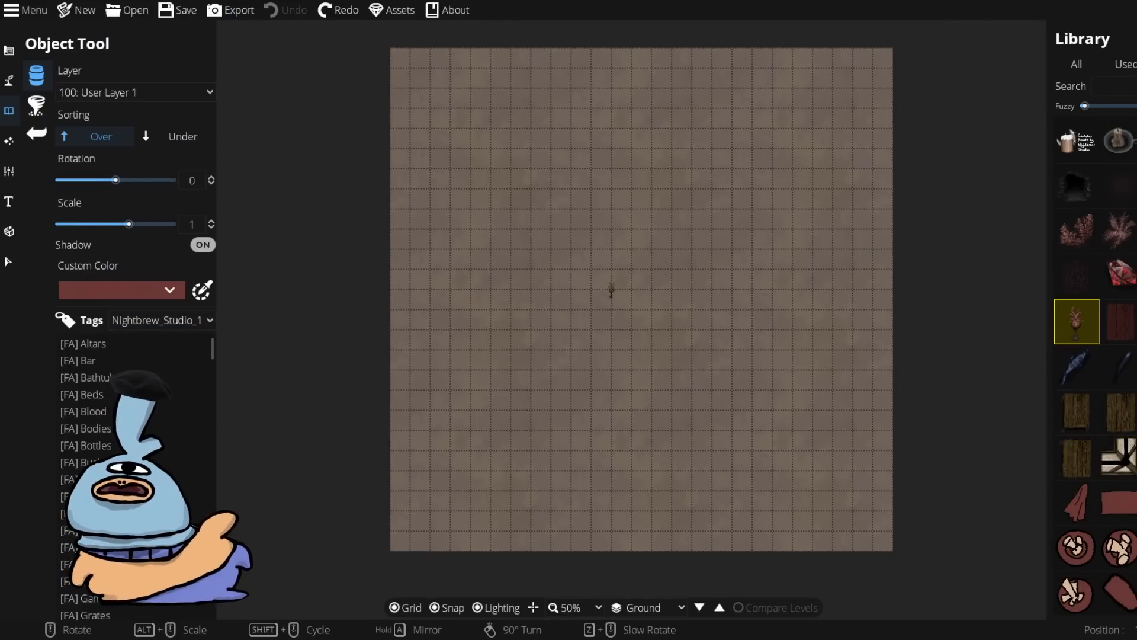
Step: Set the object scale to 4 and place two trees on the map
{"action": "scroll", "coordinate": [614, 292], "scroll_direction": "up", "scroll_amount": 2}
{"action": "left_click_drag", "start_coordinate": [129, 225], "coordinate": [181, 226]}
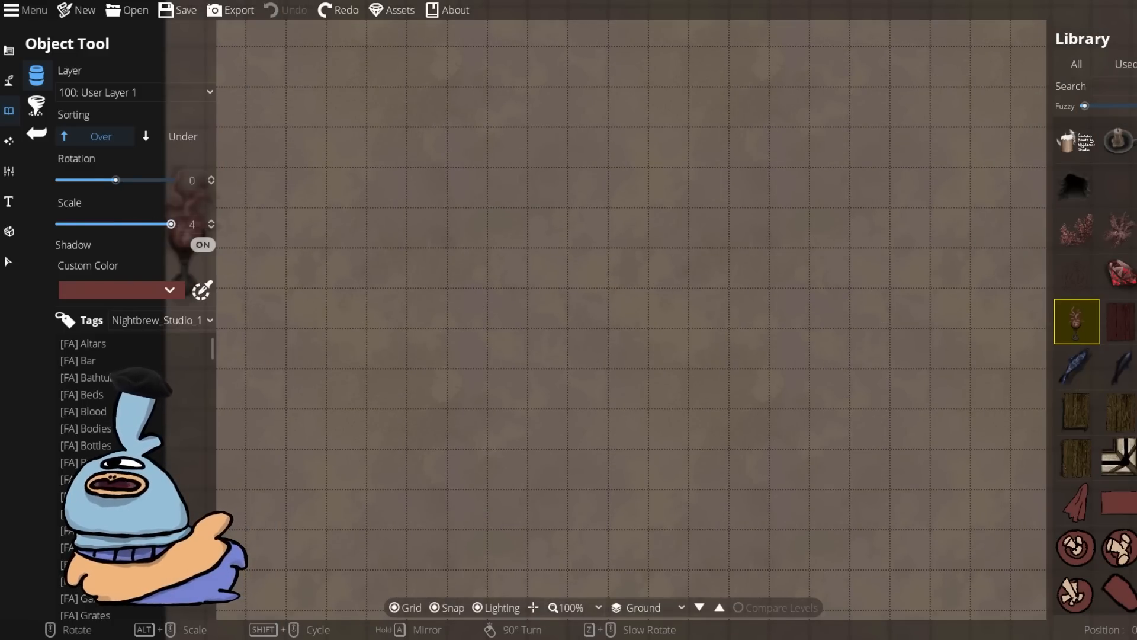
{"action": "left_click", "coordinate": [448, 272]}
{"action": "left_click", "coordinate": [811, 295]}
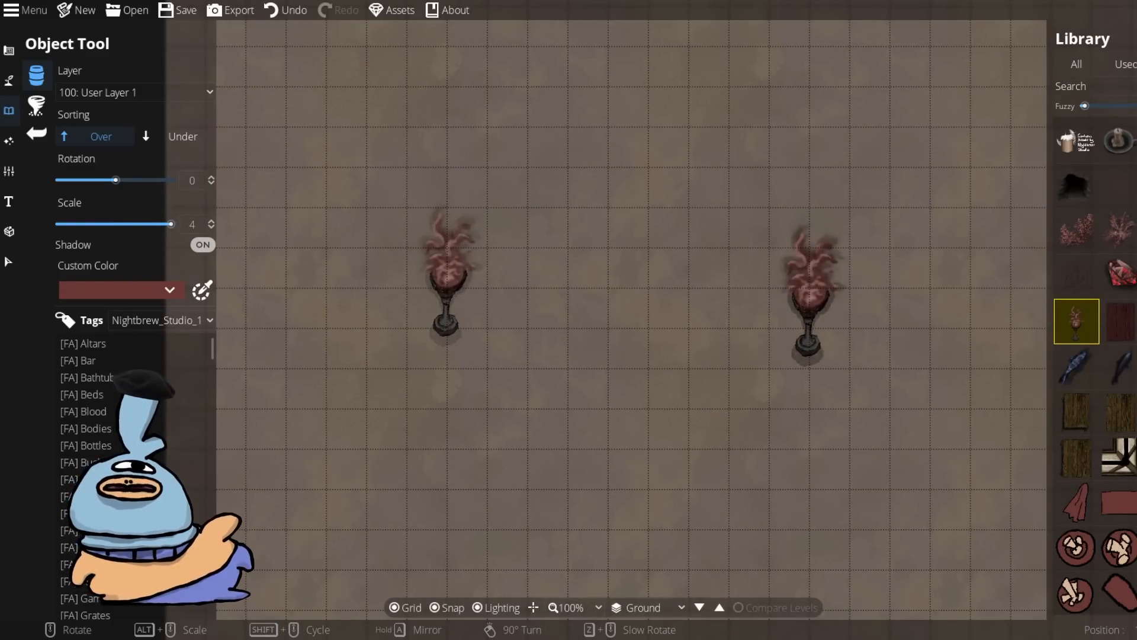
Step: Place three more trees across the middle and lower part of the map
{"action": "scroll", "coordinate": [829, 287], "scroll_direction": "down", "scroll_amount": 3}
{"action": "scroll", "coordinate": [831, 287], "scroll_direction": "up", "scroll_amount": 2}
{"action": "left_click", "coordinate": [545, 443]}
{"action": "left_click", "coordinate": [834, 459]}
{"action": "left_click", "coordinate": [682, 320]}
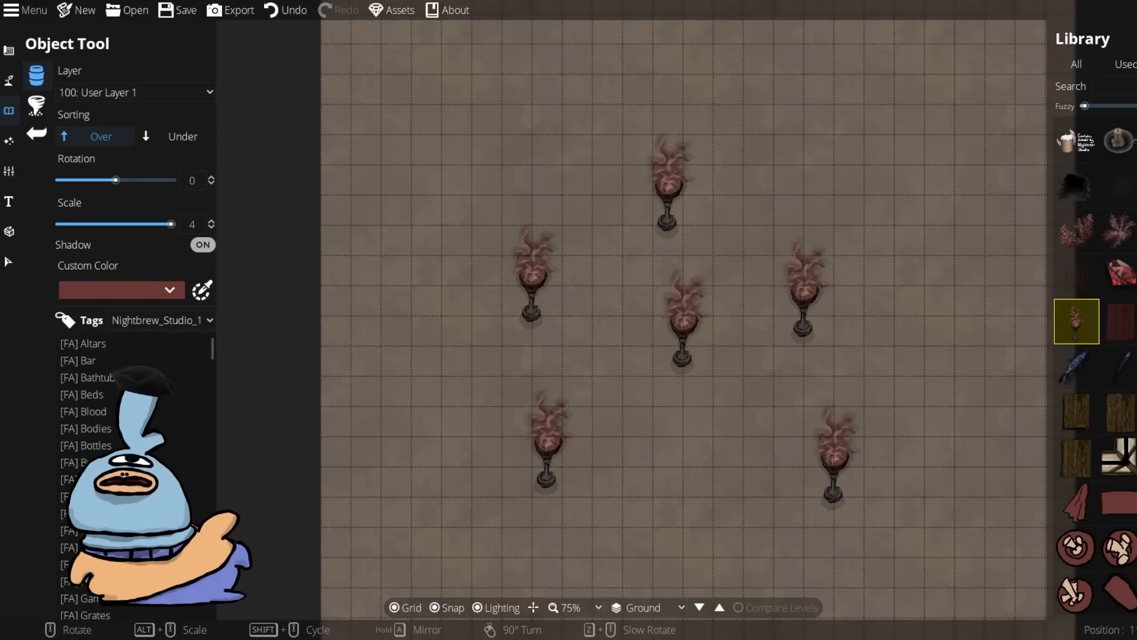
Step: Rotate the tree asset and place another tree near the top of the map
{"action": "scroll", "coordinate": [330, 171], "scroll_direction": "down", "scroll_amount": 2}
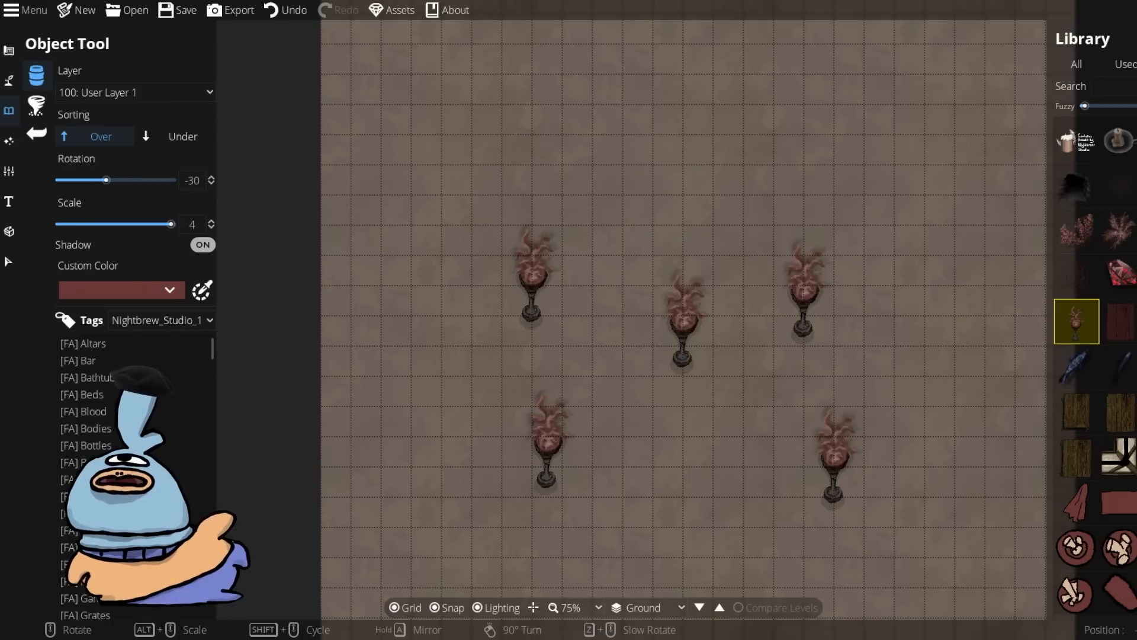
{"action": "scroll", "coordinate": [566, 259], "scroll_direction": "down", "scroll_amount": 2}
{"action": "scroll", "coordinate": [567, 260], "scroll_direction": "up", "scroll_amount": 2}
{"action": "scroll", "coordinate": [567, 259], "scroll_direction": "down", "scroll_amount": 1}
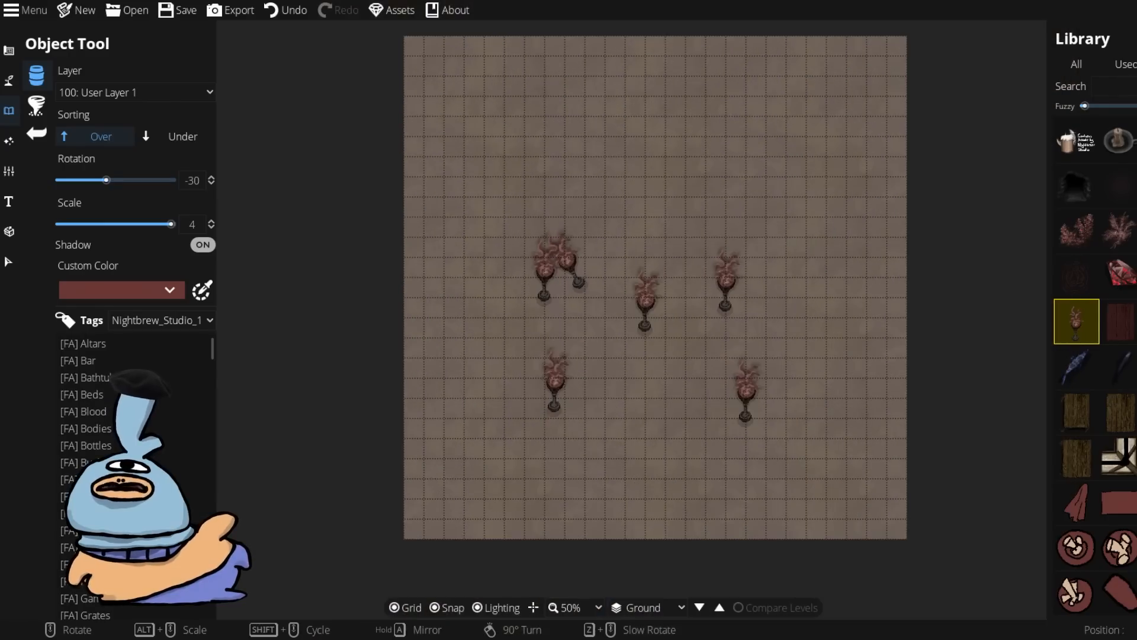
{"action": "left_click", "coordinate": [627, 169]}
{"action": "left_click_drag", "start_coordinate": [627, 170], "coordinate": [614, 194]}
{"action": "scroll", "coordinate": [814, 305], "scroll_direction": "up", "scroll_amount": 1}
{"action": "scroll", "coordinate": [815, 305], "scroll_direction": "up", "scroll_amount": 2}
{"action": "scroll", "coordinate": [1095, 367], "scroll_direction": "down", "scroll_amount": 6}
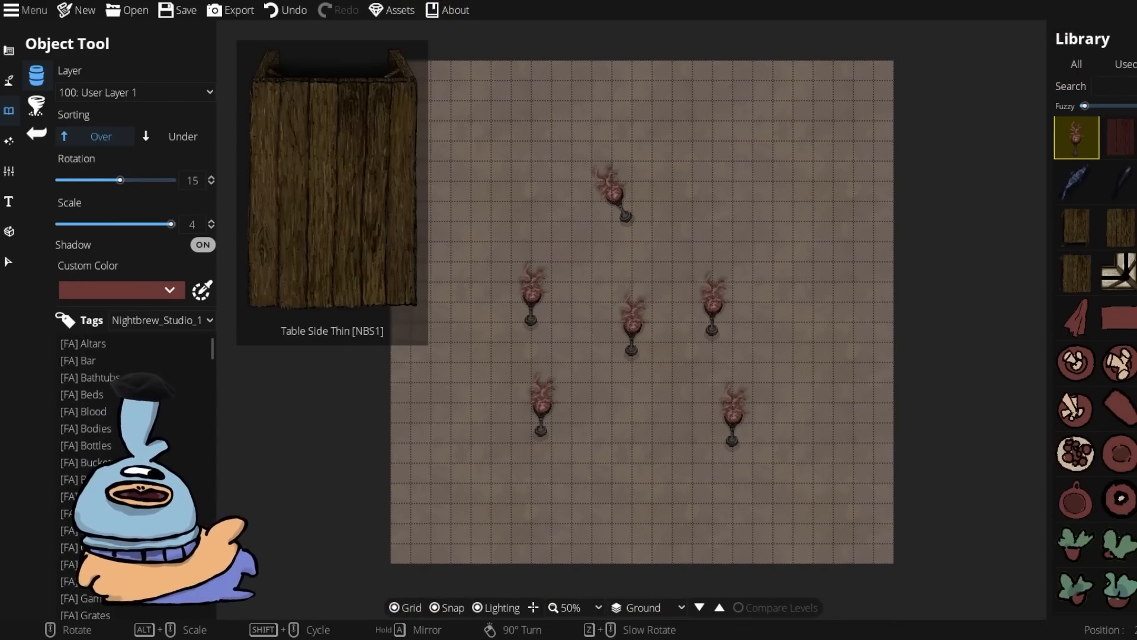
Step: Scroll through the object library assets
{"action": "scroll", "coordinate": [1095, 367], "scroll_direction": "down", "scroll_amount": 5}
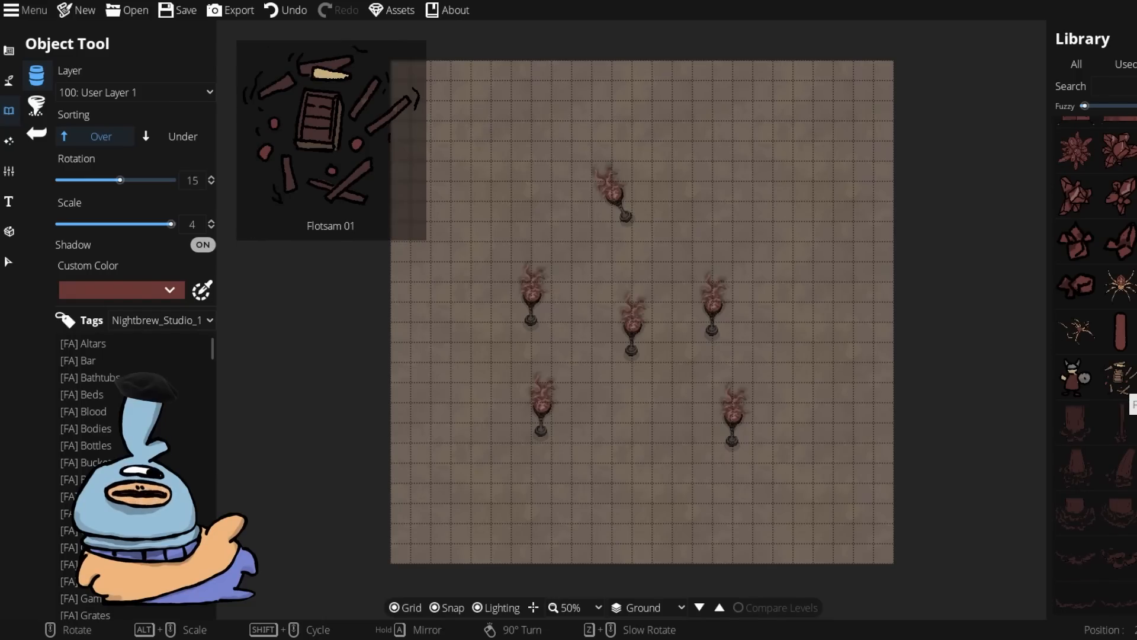
{"action": "scroll", "coordinate": [1096, 367], "scroll_direction": "down", "scroll_amount": 8}
{"action": "scroll", "coordinate": [1096, 368], "scroll_direction": "down", "scroll_amount": 8}
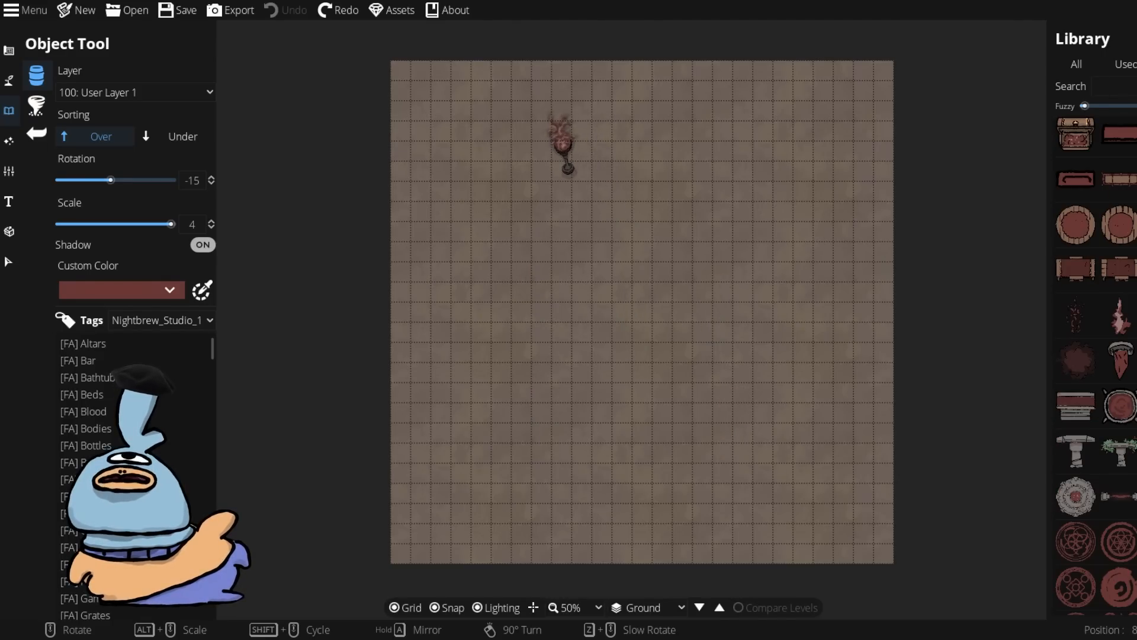
Step: Open the Terrain Brush and set the first terrain slot to Terrain Swamp
{"action": "left_click", "coordinate": [9, 141]}
{"action": "left_click", "coordinate": [9, 80]}
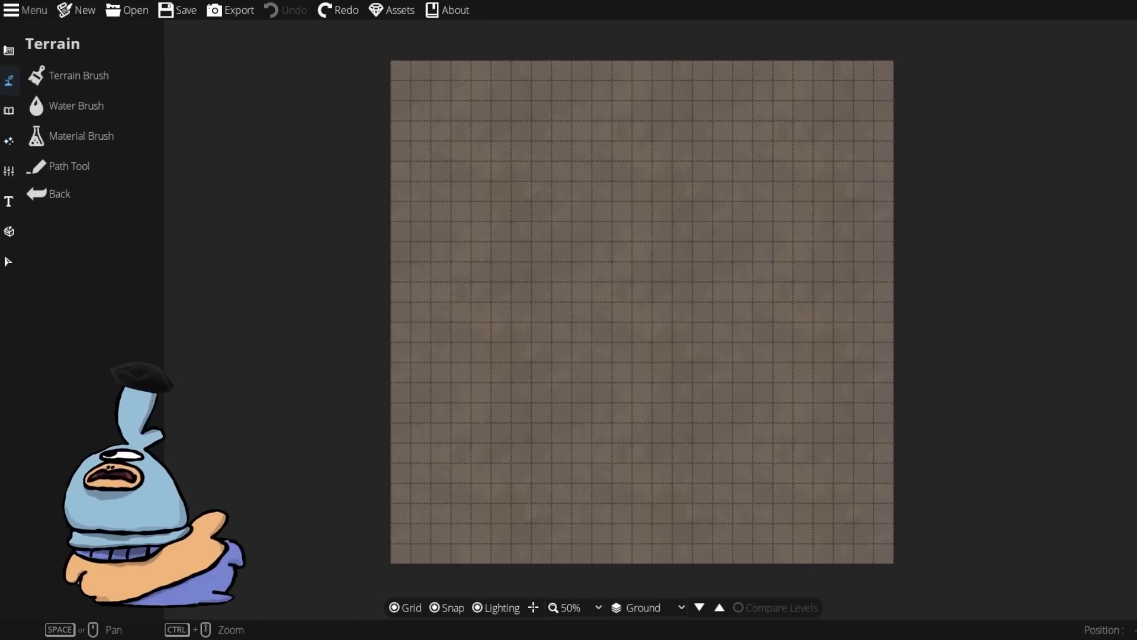
{"action": "left_click", "coordinate": [66, 75]}
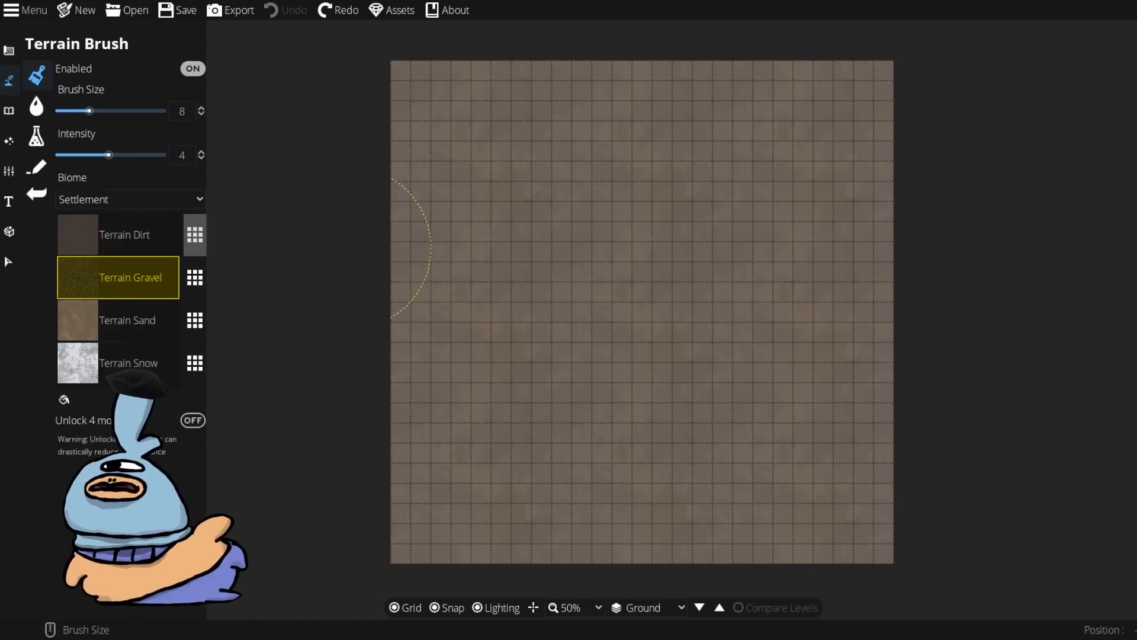
{"action": "left_click", "coordinate": [136, 235]}
{"action": "left_click", "coordinate": [194, 235]}
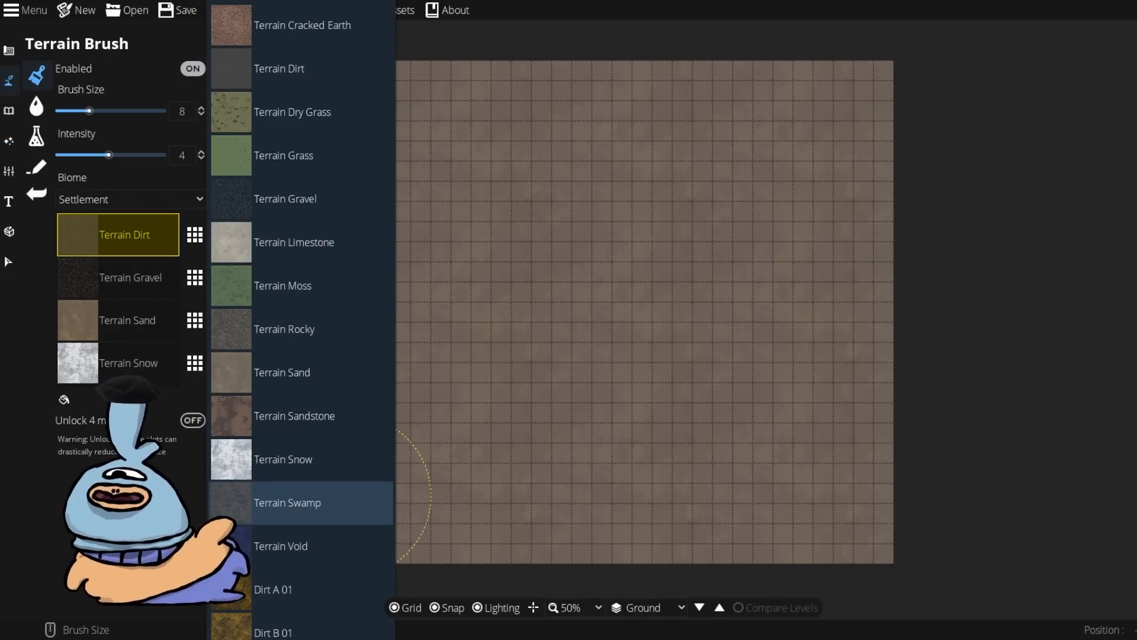
{"action": "left_click", "coordinate": [361, 502]}
{"action": "scroll", "coordinate": [462, 391], "scroll_direction": "down", "scroll_amount": 5}
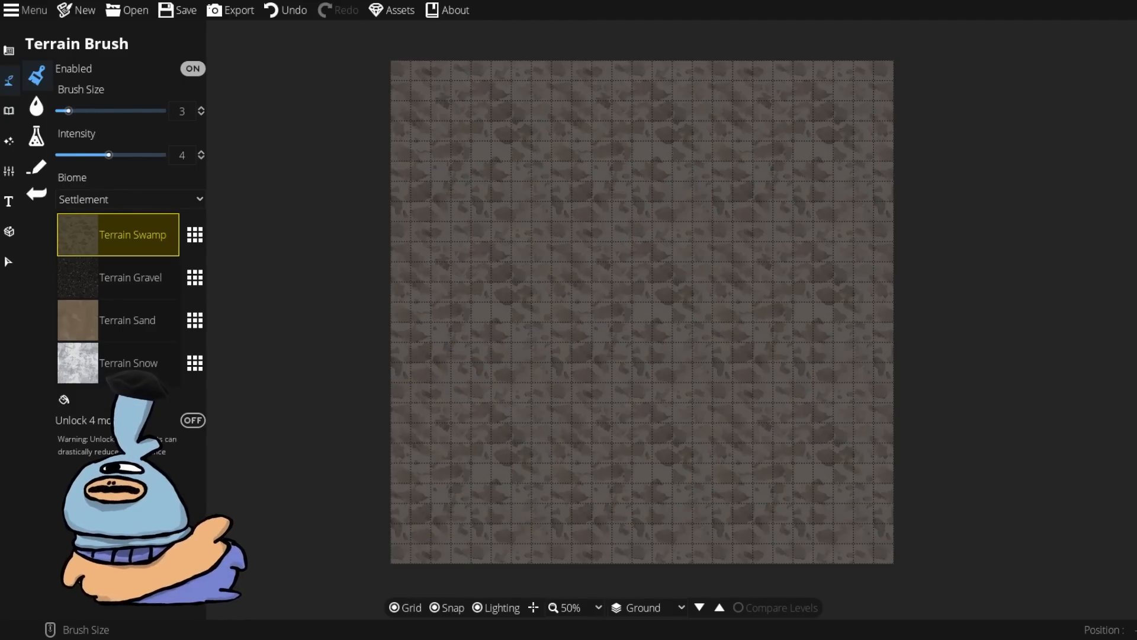
Step: Set the second terrain slot to Terrain Gravel
{"action": "left_click", "coordinate": [128, 277]}
{"action": "left_click", "coordinate": [194, 277]}
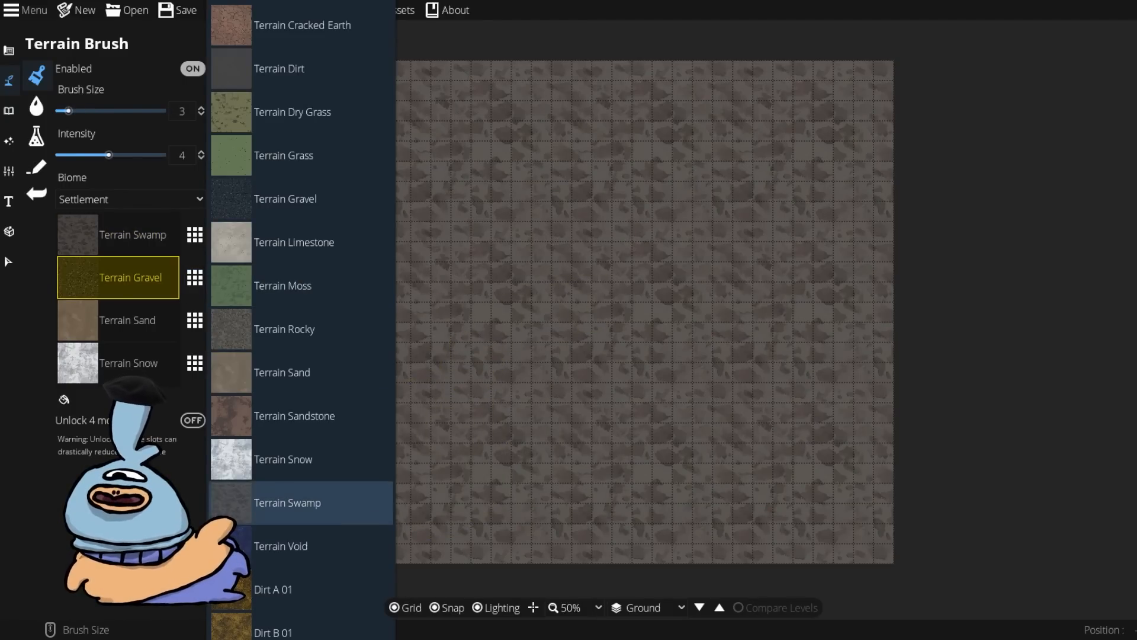
{"action": "left_click", "coordinate": [302, 502]}
{"action": "left_click", "coordinate": [194, 277]}
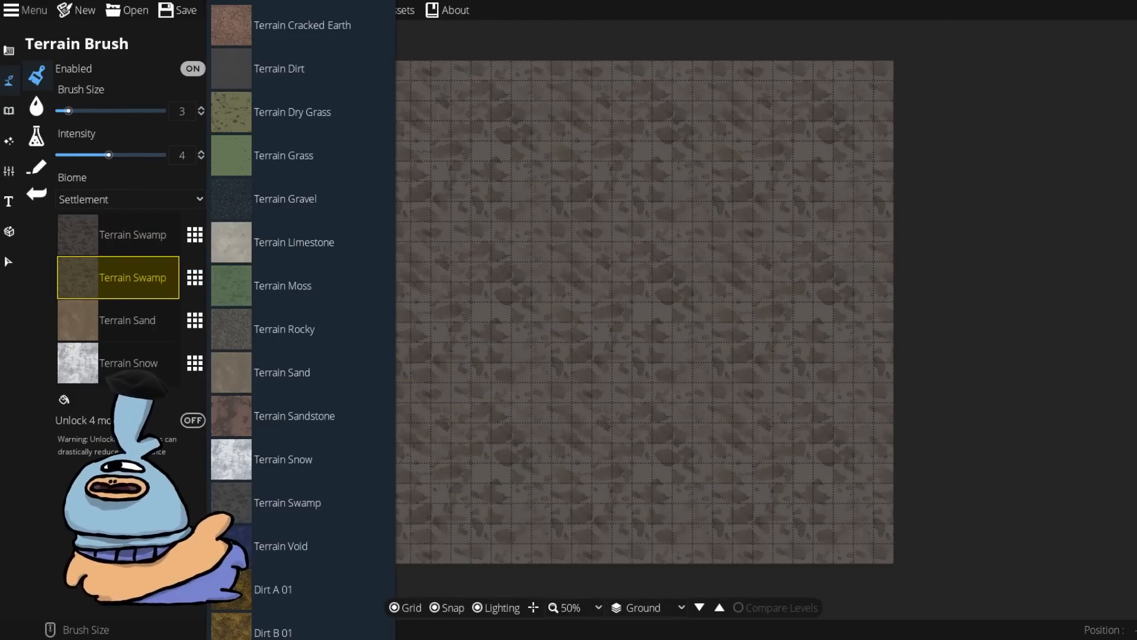
{"action": "left_click", "coordinate": [284, 198]}
Step: Paint two gravel patches across the map with a brush size of about 5
{"action": "left_click_drag", "start_coordinate": [598, 249], "coordinate": [558, 307]}
{"action": "scroll", "coordinate": [569, 403], "scroll_direction": "up", "scroll_amount": 2}
{"action": "mouse_move", "coordinate": [558, 394]}
{"action": "left_mouse_down"}
{"action": "mouse_move", "coordinate": [539, 360]}
{"action": "mouse_move", "coordinate": [533, 267]}
{"action": "left_mouse_up"}
{"action": "scroll", "coordinate": [646, 420], "scroll_direction": "up", "scroll_amount": 5}
{"action": "mouse_move", "coordinate": [686, 456]}
{"action": "left_mouse_down"}
{"action": "mouse_move", "coordinate": [757, 325]}
{"action": "mouse_move", "coordinate": [748, 278]}
{"action": "left_mouse_up"}
{"action": "left_click_drag", "start_coordinate": [584, 261], "coordinate": [556, 236]}
{"action": "left_click_drag", "start_coordinate": [472, 273], "coordinate": [431, 312]}
{"action": "scroll", "coordinate": [519, 418], "scroll_direction": "down", "scroll_amount": 2}
{"action": "left_click_drag", "start_coordinate": [517, 348], "coordinate": [502, 362]}
{"action": "mouse_move", "coordinate": [480, 461]}
{"action": "left_mouse_down"}
{"action": "mouse_move", "coordinate": [488, 346]}
{"action": "mouse_move", "coordinate": [517, 311]}
{"action": "left_mouse_up"}
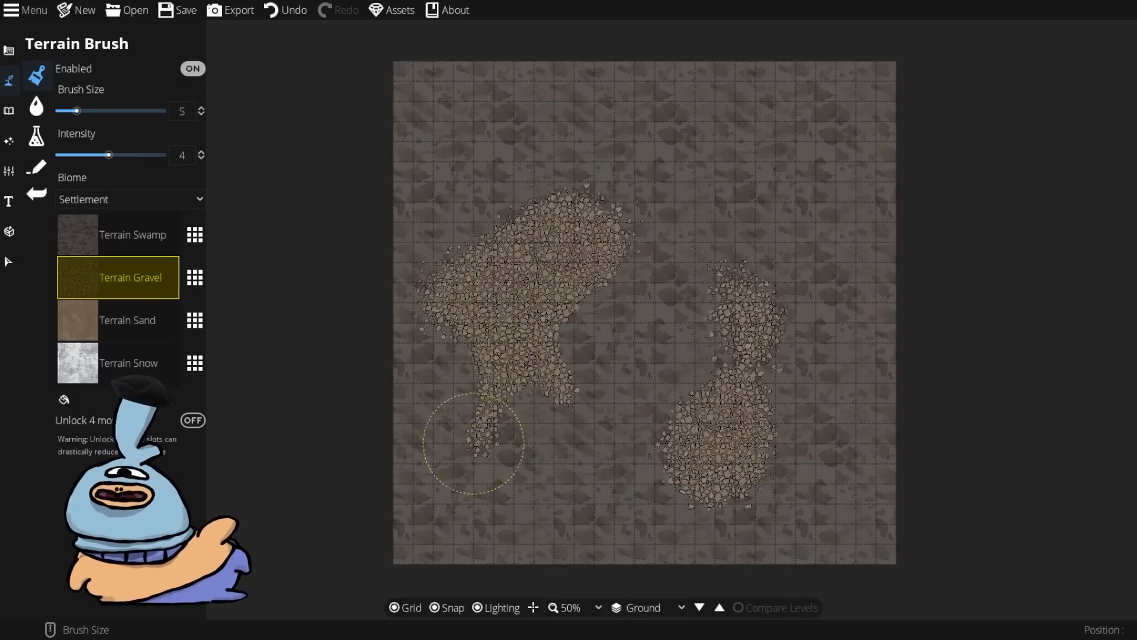
Step: Switch to the Water Brush and draw a rectangular pool in the upper right of the map
{"action": "left_click", "coordinate": [36, 107]}
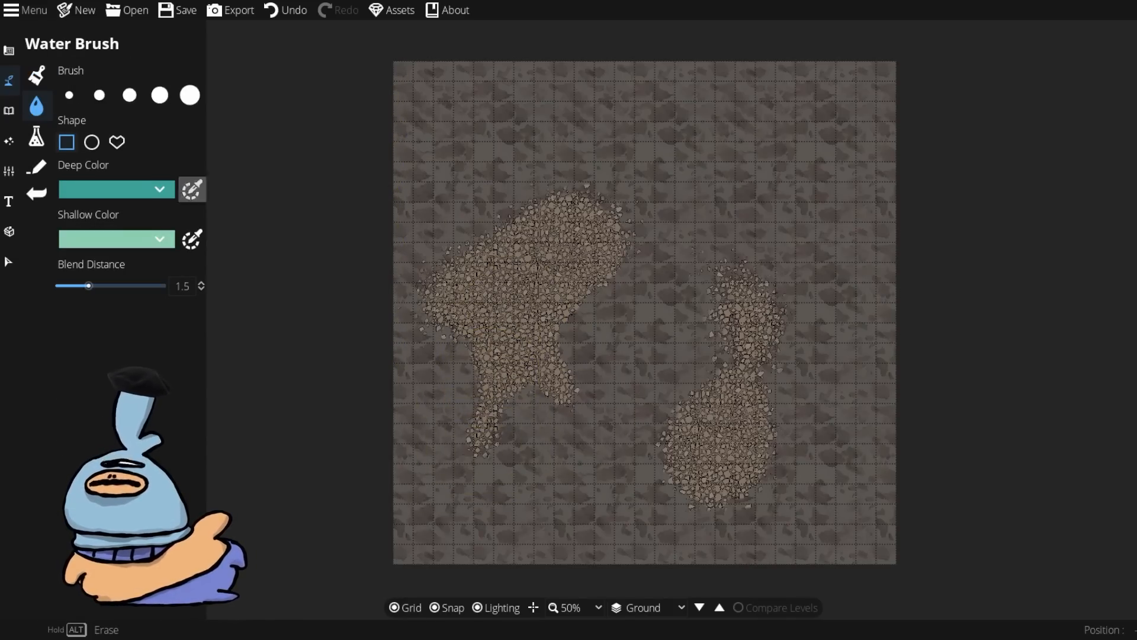
{"action": "mouse_move", "coordinate": [614, 161]}
{"action": "left_mouse_down"}
{"action": "mouse_move", "coordinate": [737, 267]}
{"action": "mouse_move", "coordinate": [876, 343]}
{"action": "left_mouse_up"}
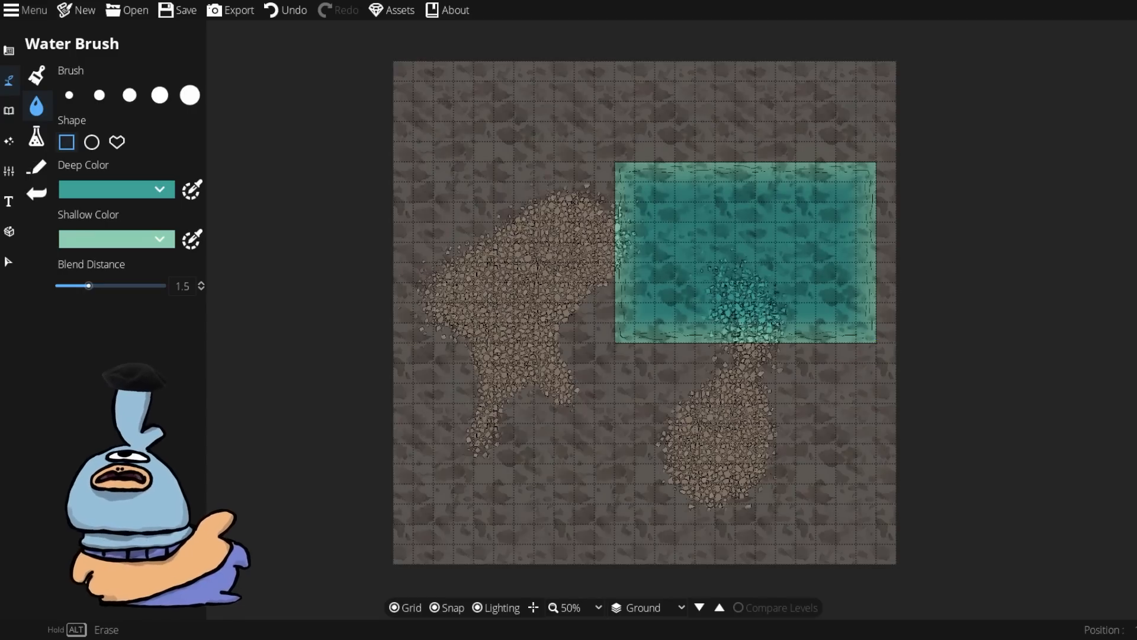
Step: Select the largest water brush and paint more water across the map
{"action": "left_click", "coordinate": [189, 94]}
{"action": "mouse_move", "coordinate": [533, 121]}
{"action": "left_mouse_down"}
{"action": "mouse_move", "coordinate": [487, 203]}
{"action": "mouse_move", "coordinate": [586, 326]}
{"action": "left_mouse_up"}
{"action": "mouse_move", "coordinate": [598, 373]}
{"action": "left_mouse_down"}
{"action": "mouse_move", "coordinate": [676, 391]}
{"action": "mouse_move", "coordinate": [709, 160]}
{"action": "mouse_move", "coordinate": [636, 145]}
{"action": "left_mouse_up"}
{"action": "left_click_drag", "start_coordinate": [723, 339], "coordinate": [556, 435]}
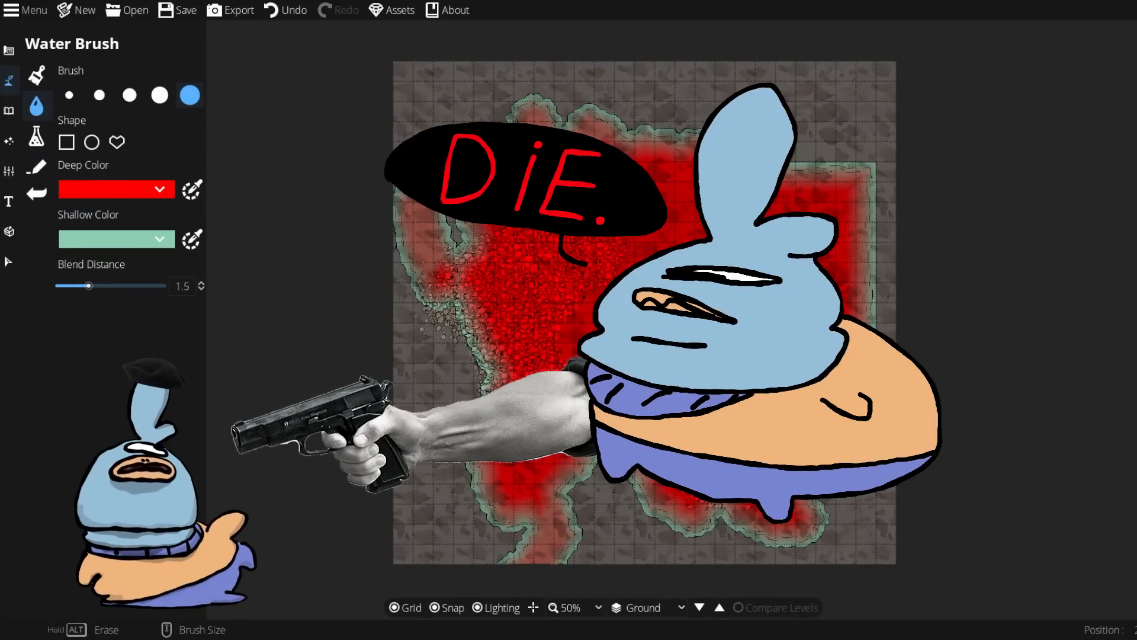
Step: Close the program, switch to Wonderdraft and create a new map with default settings
{"action": "key", "text": "alt+F4"}
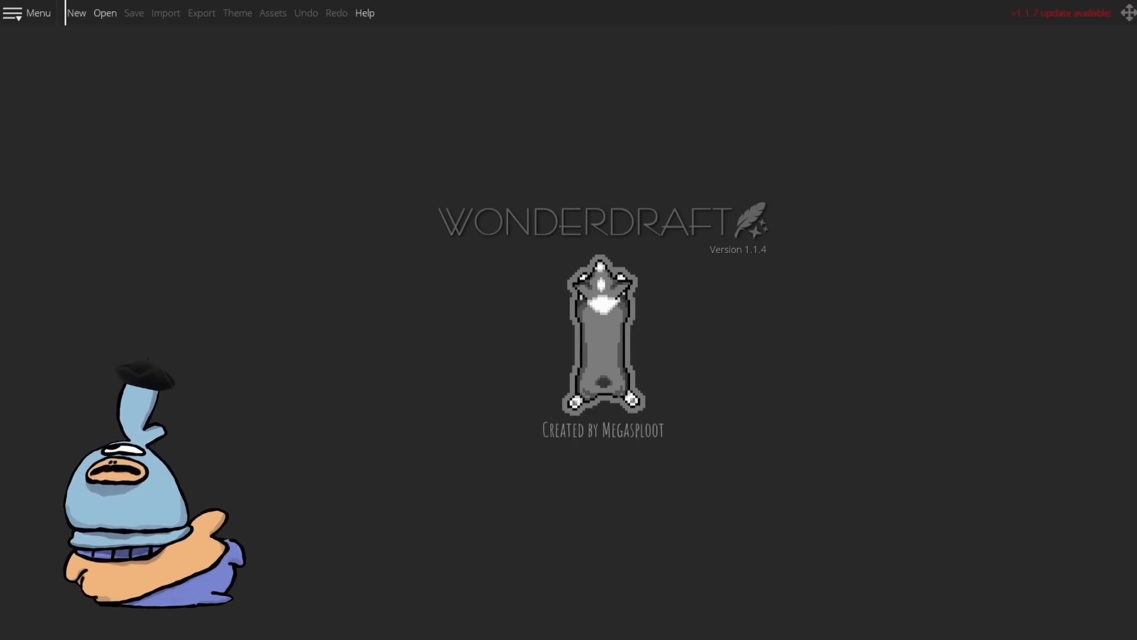
{"action": "left_click", "coordinate": [76, 13]}
{"action": "left_click", "coordinate": [573, 407]}
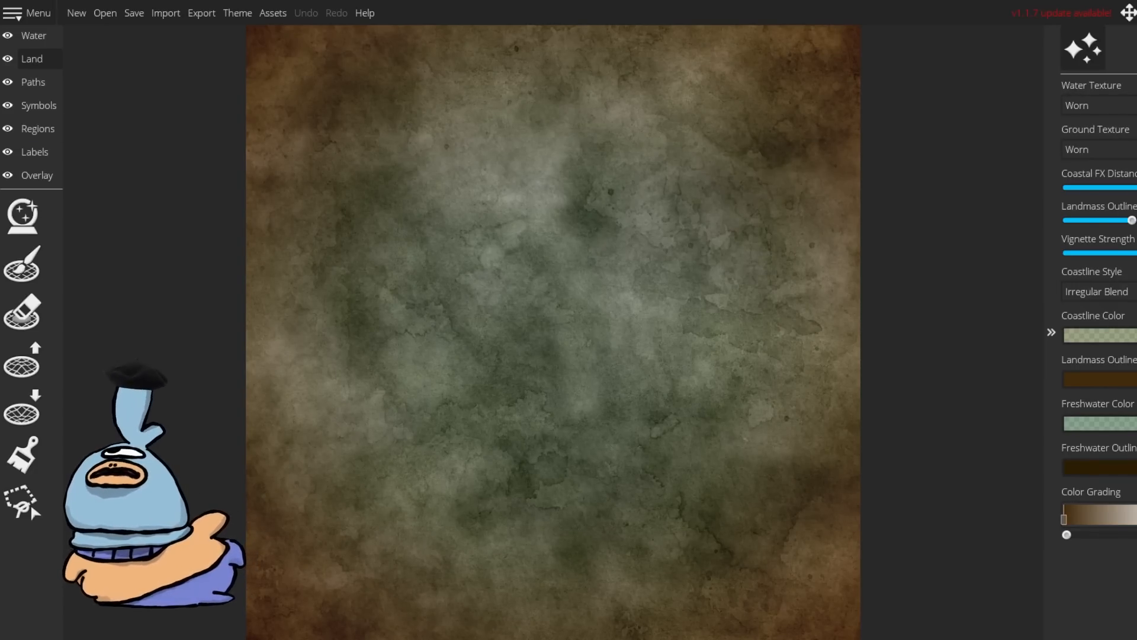
Step: Open the Map Themes dialog and move it beside the map
{"action": "left_click", "coordinate": [237, 12]}
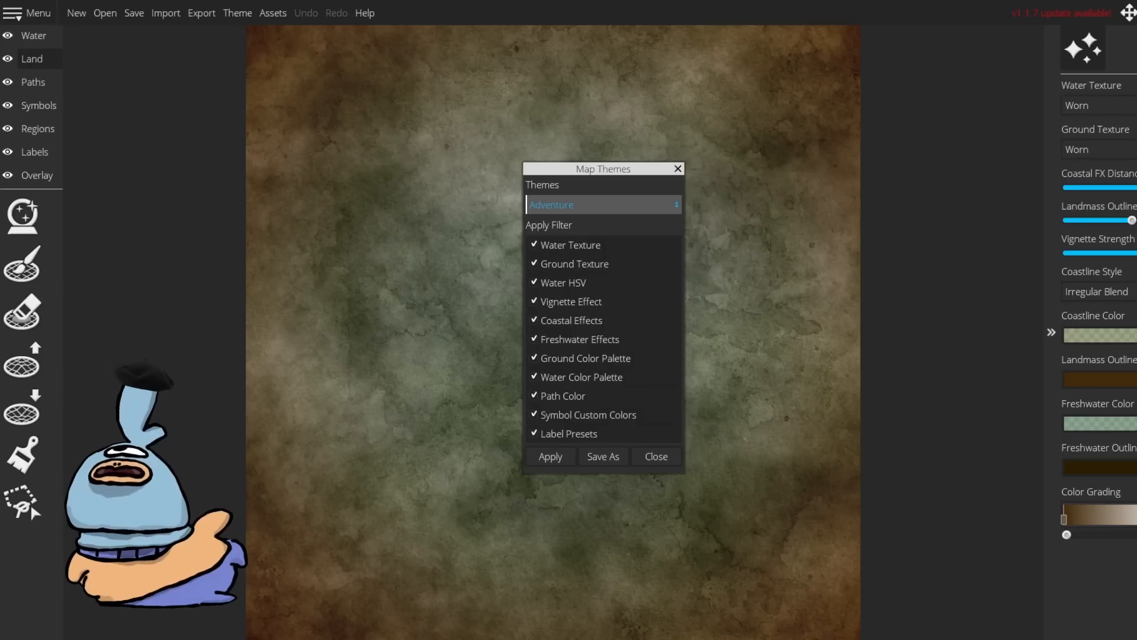
{"action": "left_click_drag", "start_coordinate": [603, 169], "coordinate": [847, 194]}
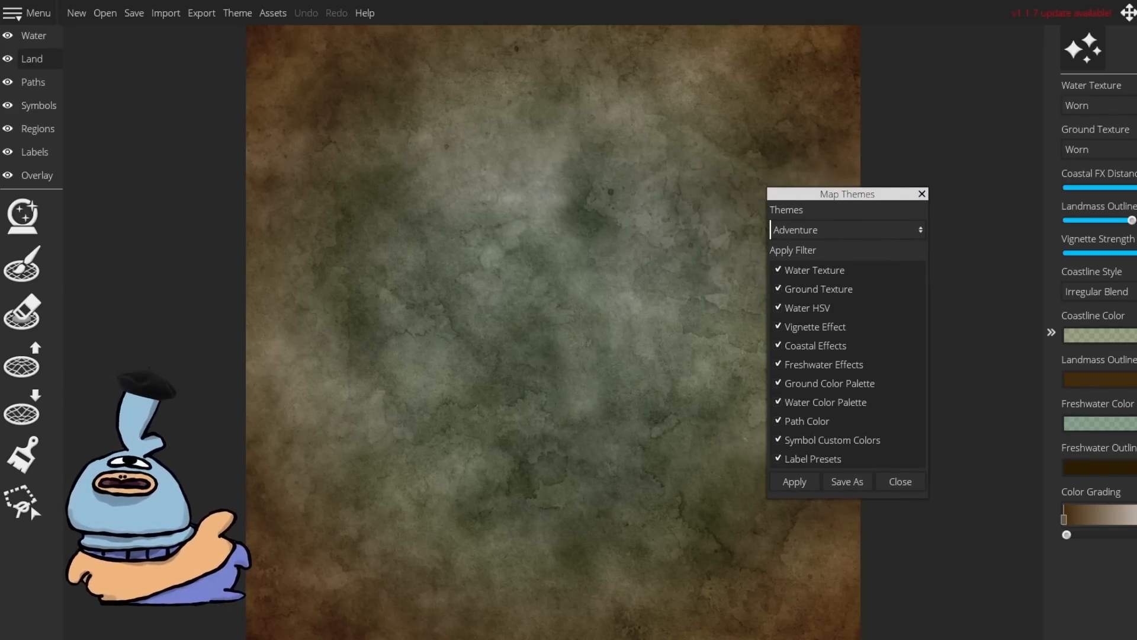
Step: Apply the Feudal map theme
{"action": "left_click", "coordinate": [846, 230]}
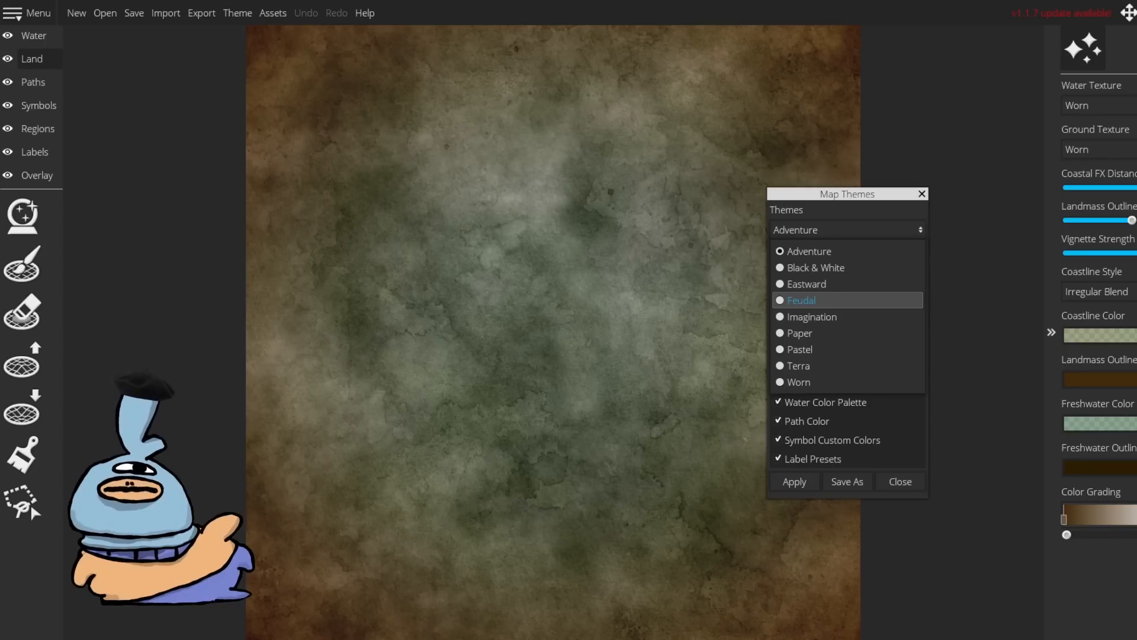
{"action": "left_click", "coordinate": [844, 300]}
{"action": "left_click", "coordinate": [794, 482]}
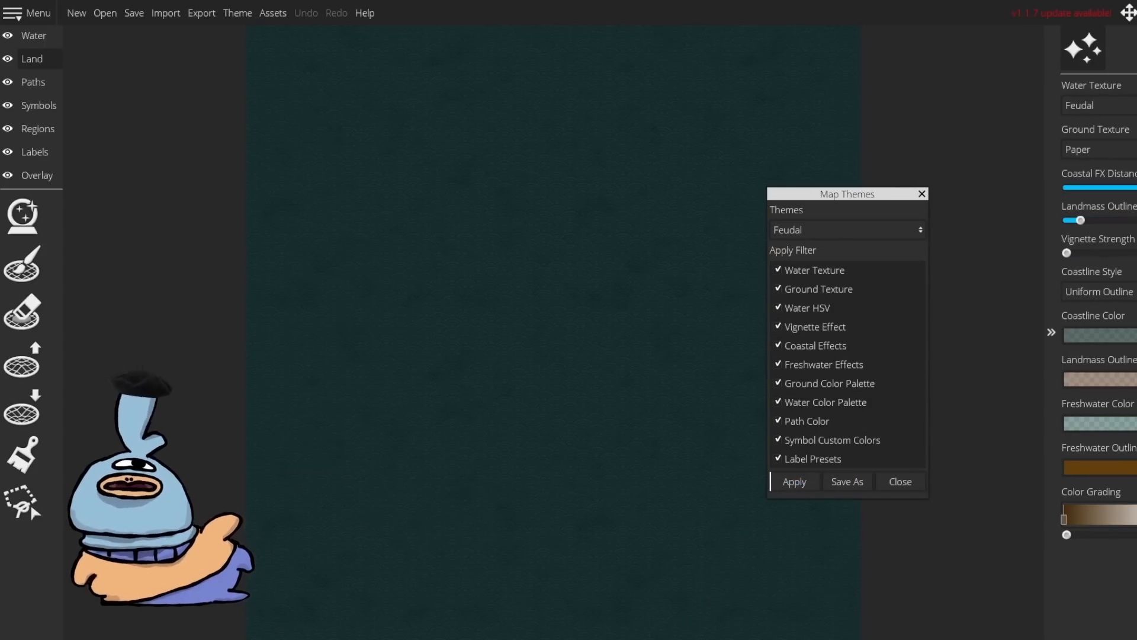
Step: Apply the Eastward map theme
{"action": "left_click", "coordinate": [847, 230]}
{"action": "left_click", "coordinate": [844, 284]}
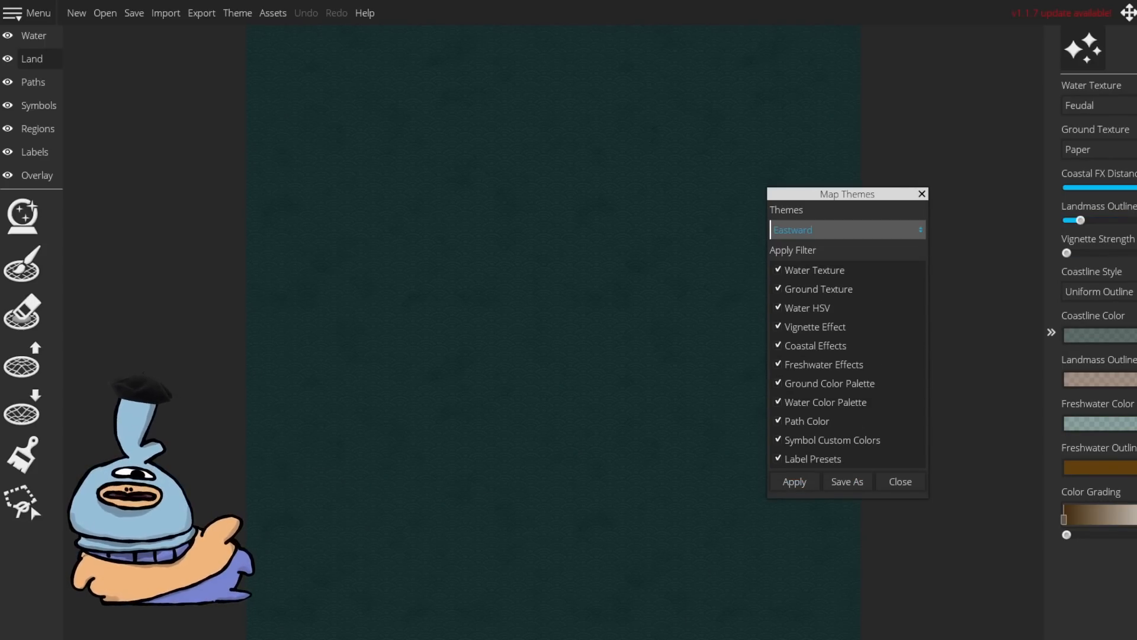
{"action": "left_click", "coordinate": [794, 482]}
Step: Apply the Worn map theme and close the Map Themes dialog
{"action": "left_click", "coordinate": [847, 230]}
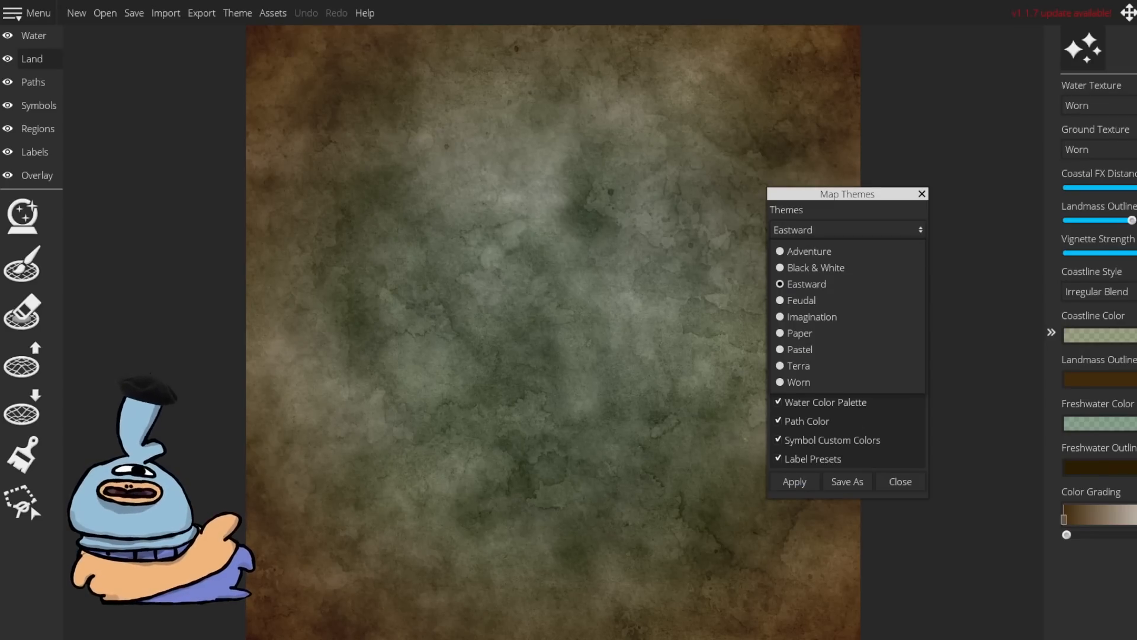
{"action": "left_click", "coordinate": [844, 382]}
{"action": "left_click", "coordinate": [794, 481]}
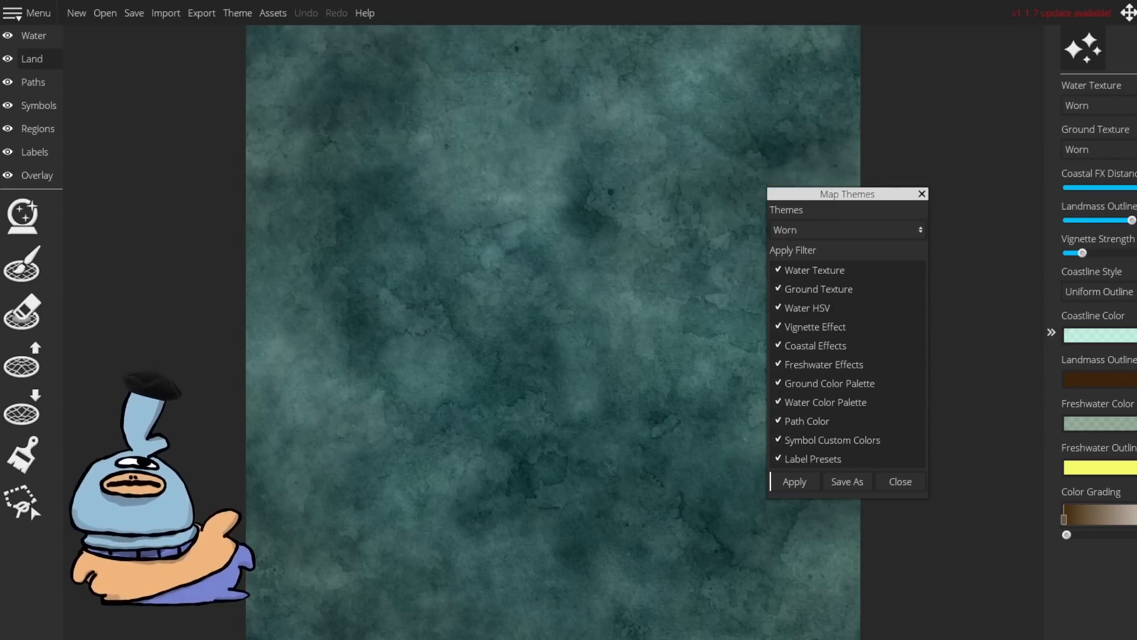
{"action": "left_click", "coordinate": [237, 13]}
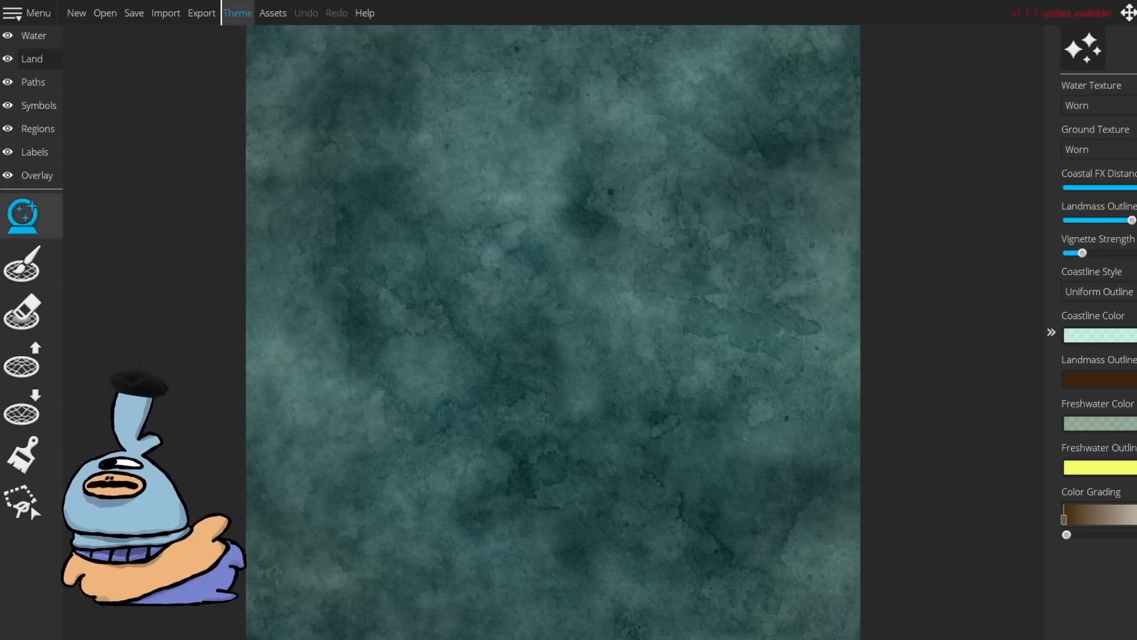
Step: Generate a random landmass with the Uniform pattern, regenerate it and invert land and water
{"action": "left_click", "coordinate": [22, 217]}
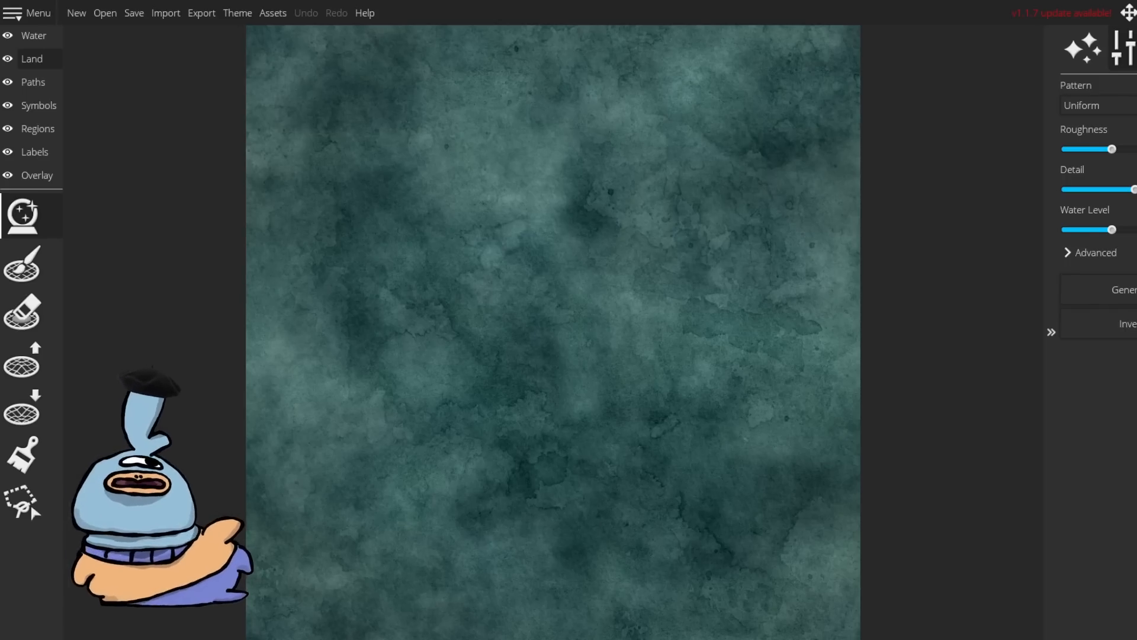
{"action": "left_click", "coordinate": [1114, 290]}
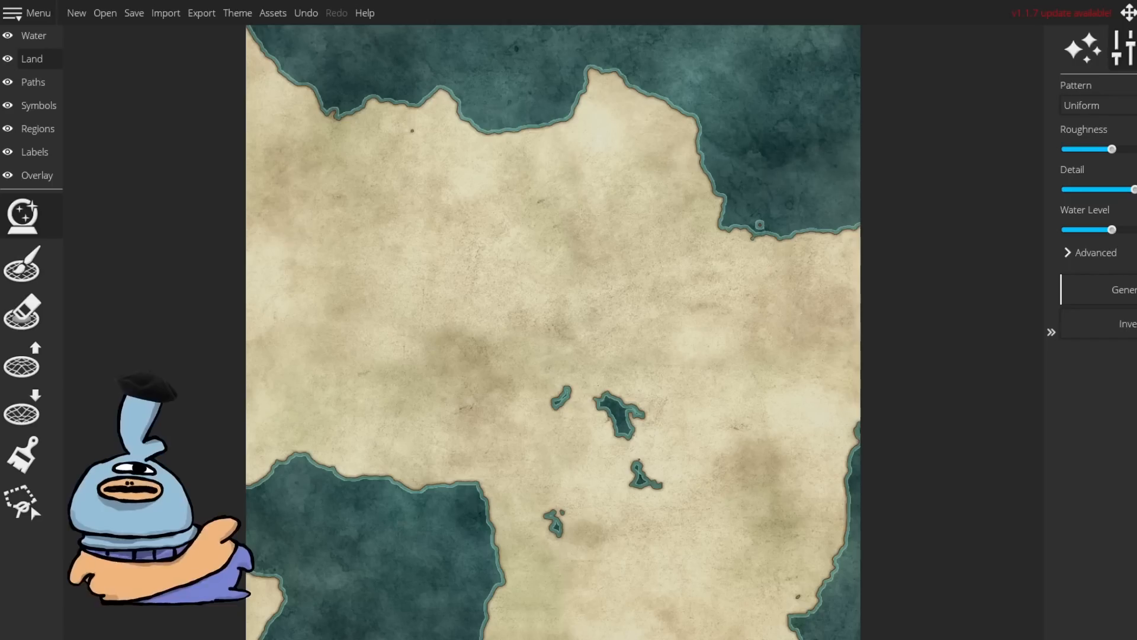
{"action": "key", "text": "ctrl+z"}
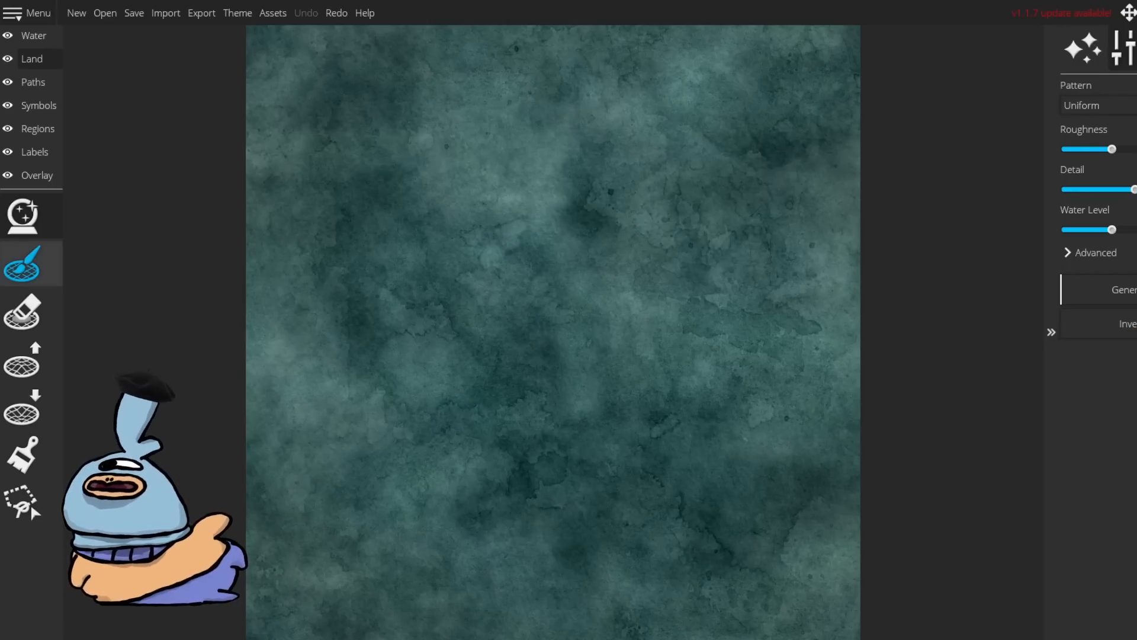
{"action": "left_click", "coordinate": [1113, 289]}
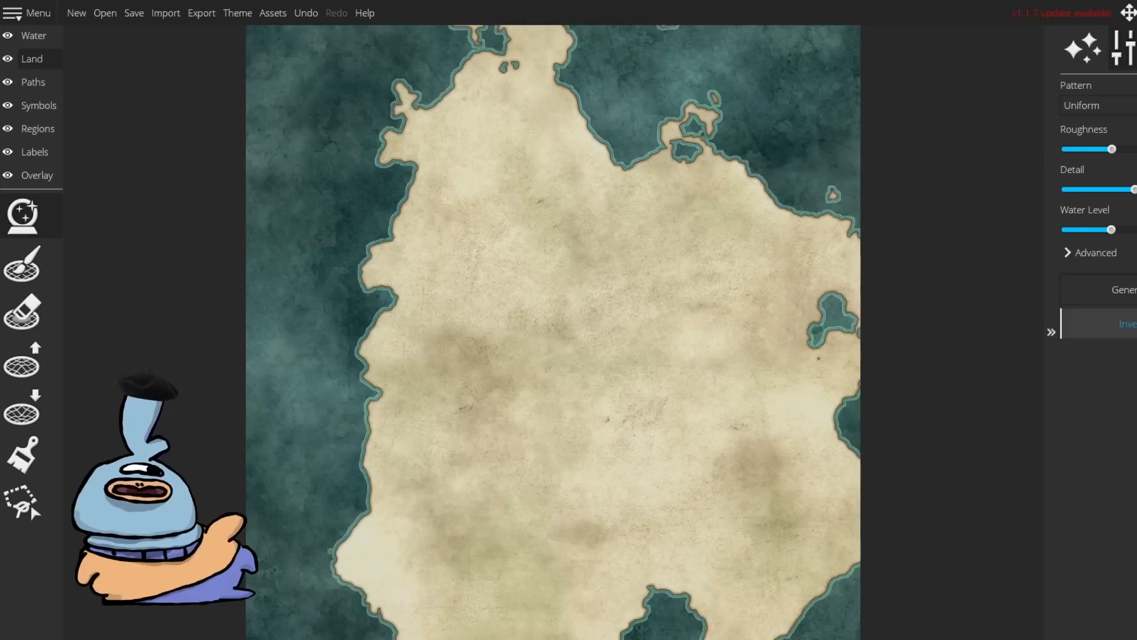
{"action": "left_click", "coordinate": [1125, 323]}
{"action": "left_click", "coordinate": [1125, 323]}
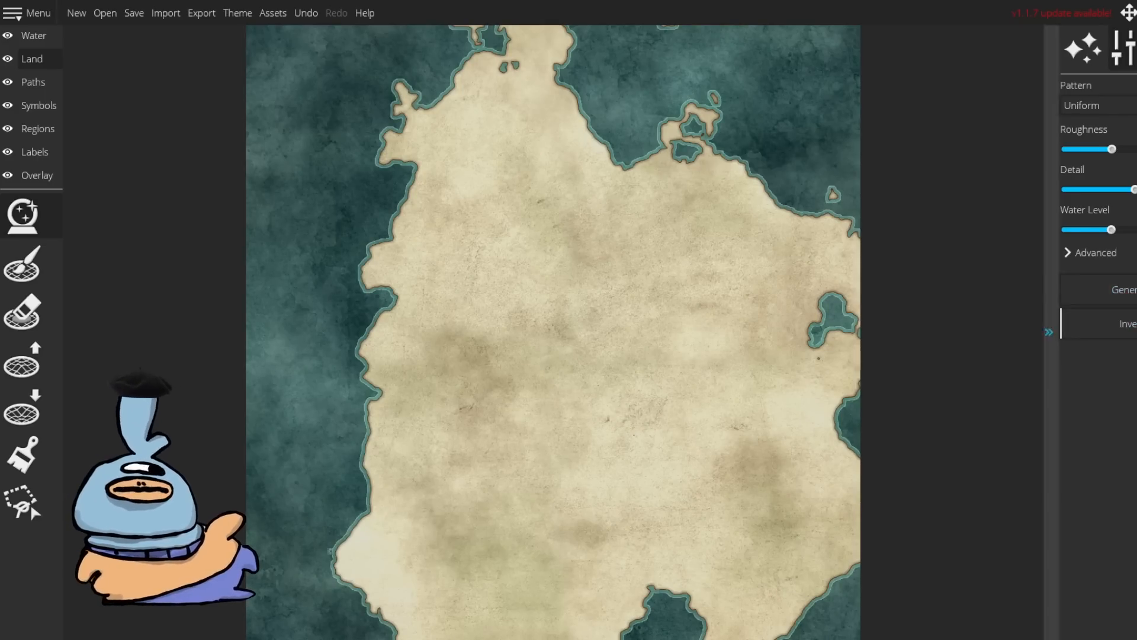
Step: Undo the generated and inverted land back to an empty water map
{"action": "left_click", "coordinate": [22, 264]}
{"action": "key", "text": "ctrl+z"}
{"action": "key", "text": "ctrl+z"}
{"action": "left_click", "coordinate": [441, 280]}
{"action": "key", "text": "ctrl+z"}
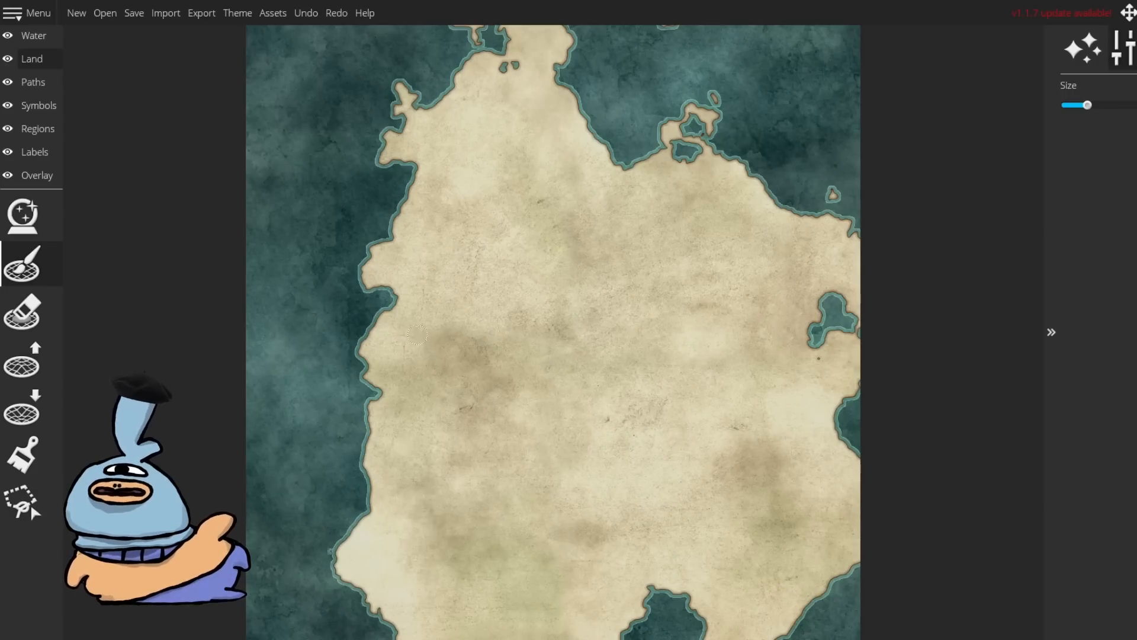
{"action": "key", "text": "ctrl+z"}
{"action": "key", "text": "ctrl+z"}
Step: Paint a large landmass in the centre of the map with the Land brush at maximum size
{"action": "mouse_move", "coordinate": [435, 266]}
{"action": "left_mouse_down"}
{"action": "mouse_move", "coordinate": [403, 312]}
{"action": "mouse_move", "coordinate": [555, 468]}
{"action": "mouse_move", "coordinate": [493, 258]}
{"action": "mouse_move", "coordinate": [580, 211]}
{"action": "mouse_move", "coordinate": [547, 448]}
{"action": "mouse_move", "coordinate": [562, 207]}
{"action": "mouse_move", "coordinate": [544, 259]}
{"action": "mouse_move", "coordinate": [430, 389]}
{"action": "left_mouse_up"}
{"action": "scroll", "coordinate": [455, 382], "scroll_direction": "up", "scroll_amount": 4}
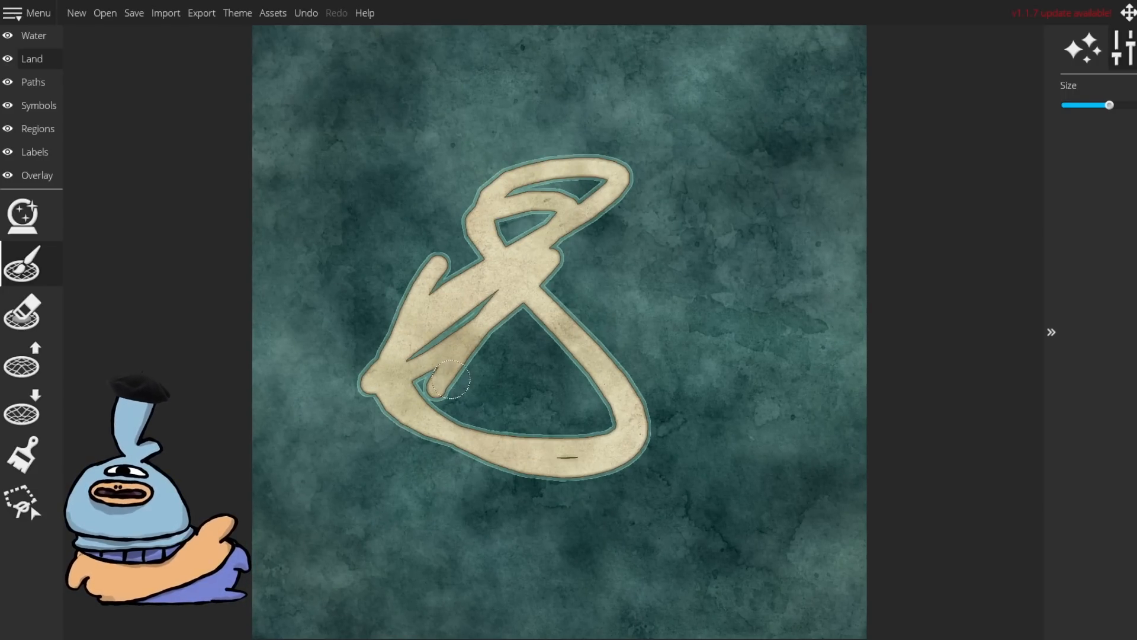
{"action": "left_click_drag", "start_coordinate": [1117, 105], "coordinate": [1136, 105]}
{"action": "mouse_move", "coordinate": [589, 240]}
{"action": "left_mouse_down"}
{"action": "mouse_move", "coordinate": [608, 223]}
{"action": "mouse_move", "coordinate": [417, 400]}
{"action": "mouse_move", "coordinate": [413, 242]}
{"action": "mouse_move", "coordinate": [692, 389]}
{"action": "left_mouse_up"}
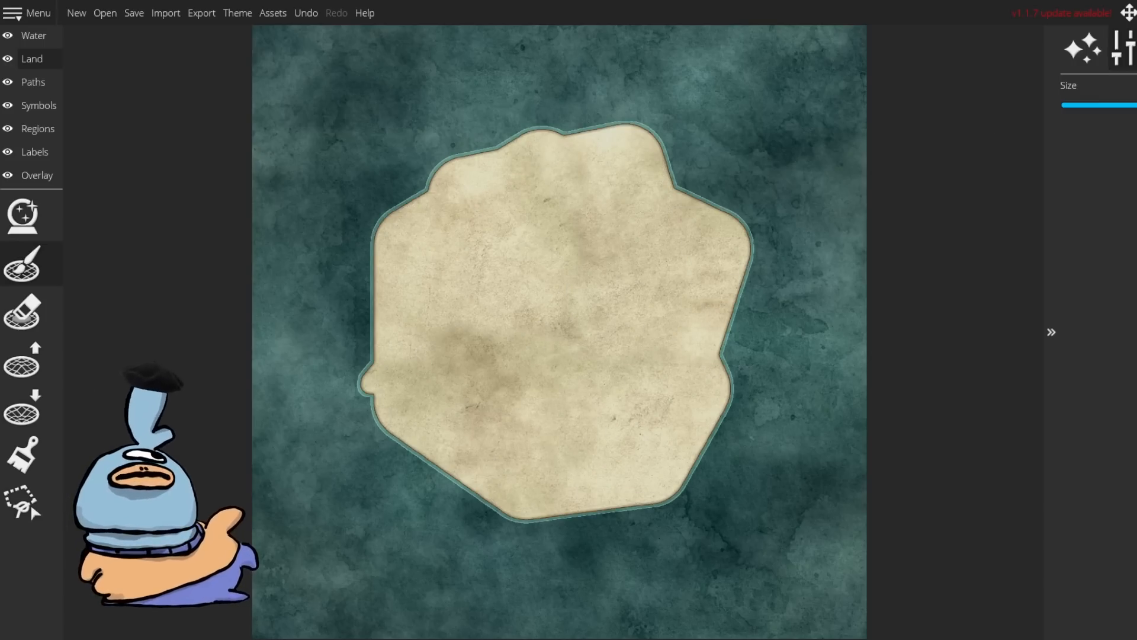
Step: Roughen the island's upper and left coastline with the raise-land brush at full size
{"action": "left_click", "coordinate": [22, 358]}
{"action": "mouse_move", "coordinate": [363, 381]}
{"action": "left_mouse_down"}
{"action": "mouse_move", "coordinate": [375, 230]}
{"action": "mouse_move", "coordinate": [432, 177]}
{"action": "left_mouse_up"}
{"action": "left_click_drag", "start_coordinate": [1110, 105], "coordinate": [1136, 105]}
{"action": "mouse_move", "coordinate": [379, 207]}
{"action": "left_mouse_down"}
{"action": "mouse_move", "coordinate": [479, 150]}
{"action": "mouse_move", "coordinate": [542, 129]}
{"action": "mouse_move", "coordinate": [638, 131]}
{"action": "mouse_move", "coordinate": [656, 149]}
{"action": "left_mouse_up"}
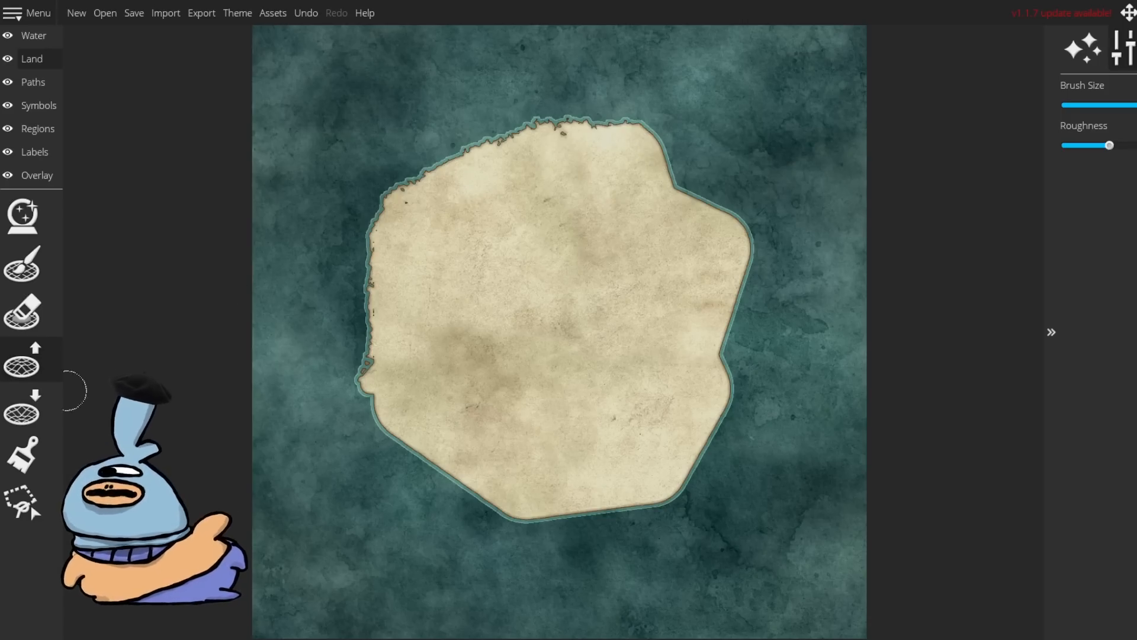
Step: Paint a green grassy area over the island's centre with an enlarged ground paint brush
{"action": "left_click", "coordinate": [22, 263]}
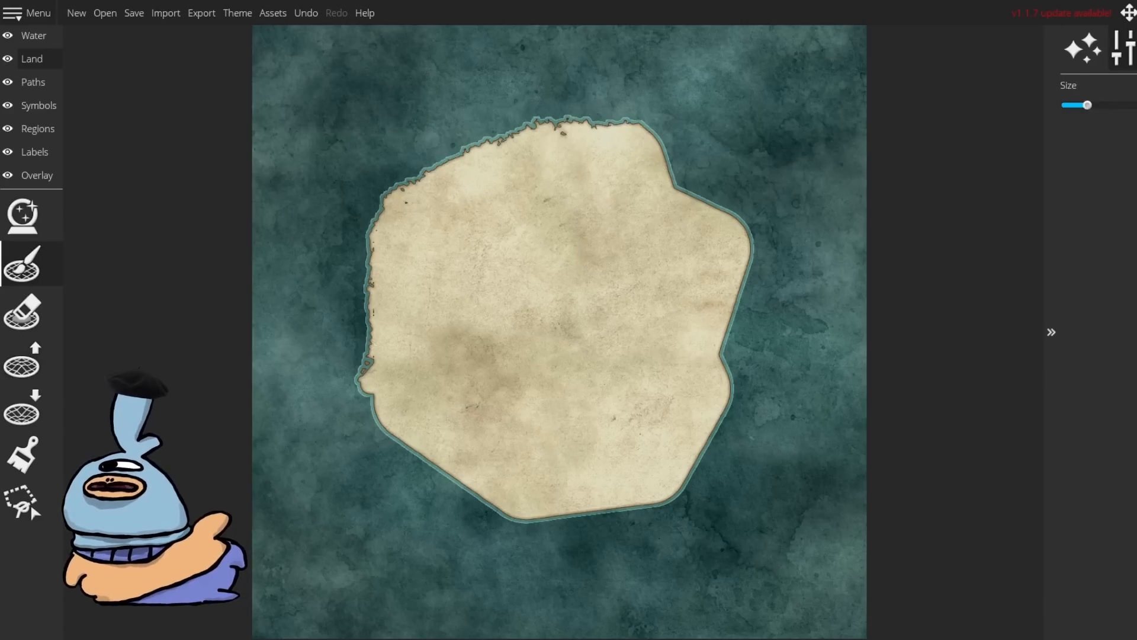
{"action": "left_click", "coordinate": [1082, 48]}
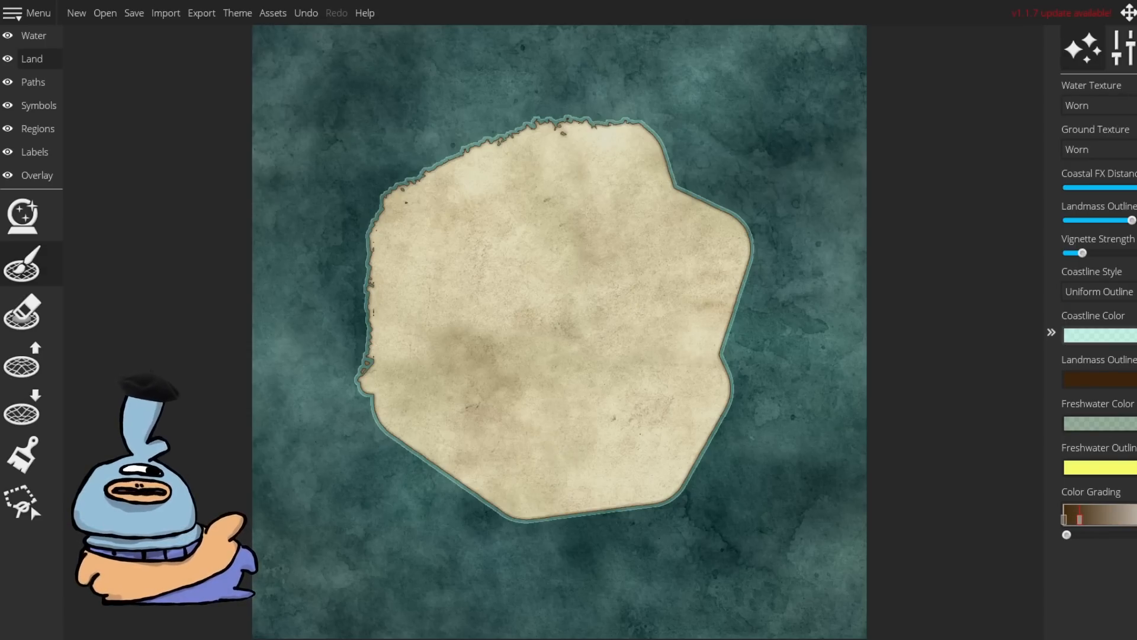
{"action": "left_click", "coordinate": [23, 454]}
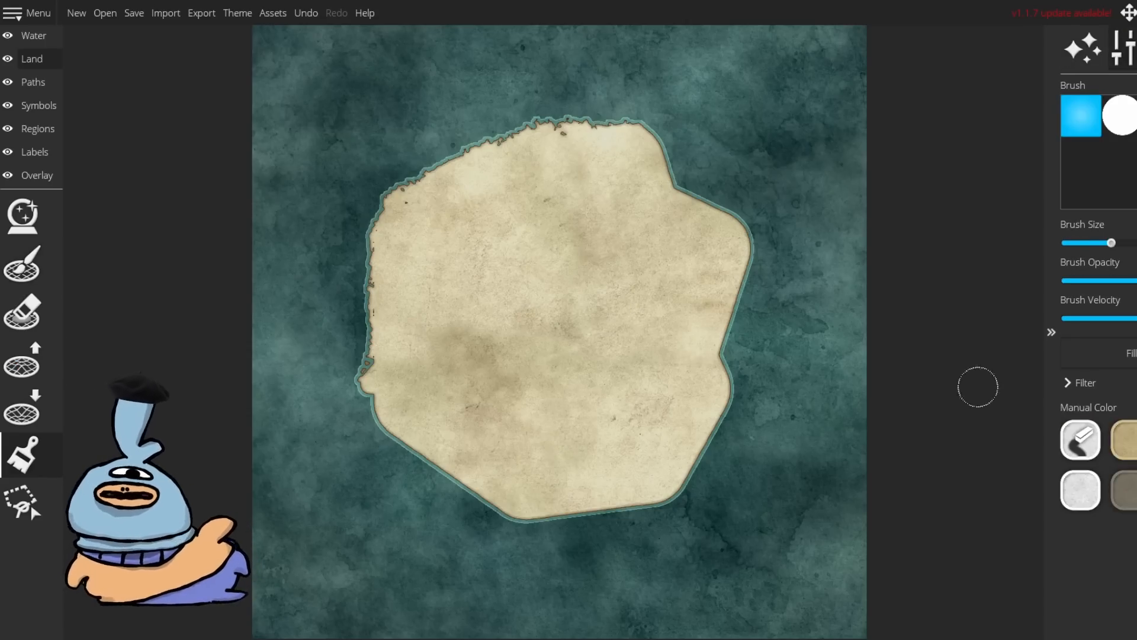
{"action": "left_click", "coordinate": [1125, 243]}
{"action": "mouse_move", "coordinate": [465, 376]}
{"action": "left_mouse_down"}
{"action": "mouse_move", "coordinate": [486, 407]}
{"action": "mouse_move", "coordinate": [577, 442]}
{"action": "mouse_move", "coordinate": [685, 351]}
{"action": "mouse_move", "coordinate": [457, 320]}
{"action": "mouse_move", "coordinate": [654, 349]}
{"action": "mouse_move", "coordinate": [624, 398]}
{"action": "mouse_move", "coordinate": [549, 404]}
{"action": "mouse_move", "coordinate": [544, 373]}
{"action": "mouse_move", "coordinate": [626, 373]}
{"action": "mouse_move", "coordinate": [575, 349]}
{"action": "left_mouse_up"}
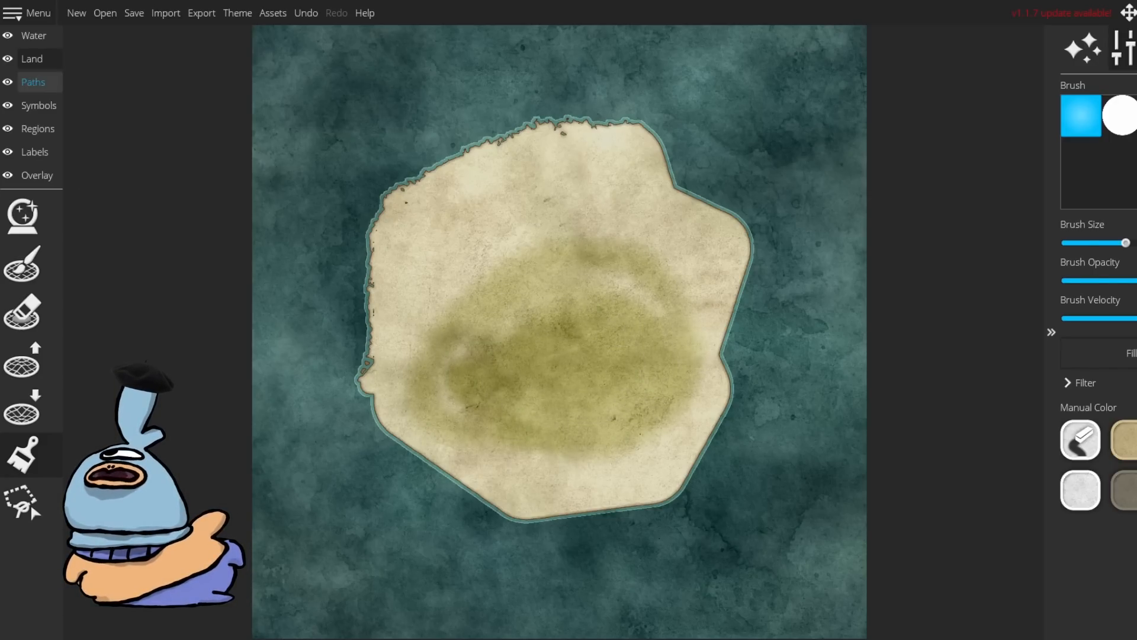
Step: Switch to the mountain symbol tool and place several small mountains in the island's centre
{"action": "left_click", "coordinate": [34, 36]}
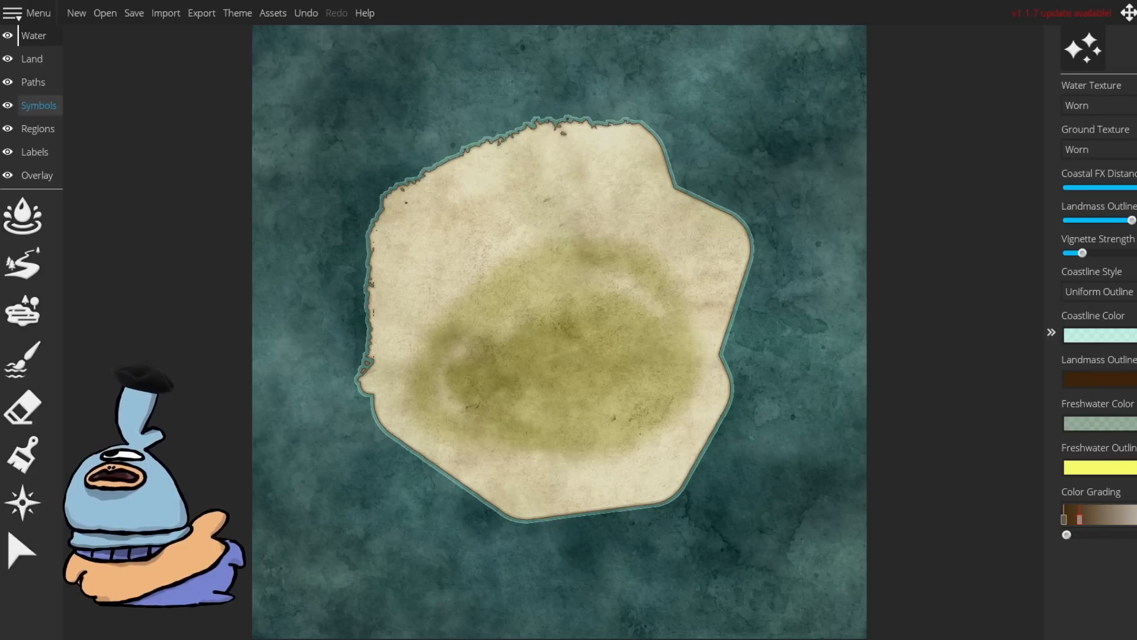
{"action": "left_click", "coordinate": [39, 105]}
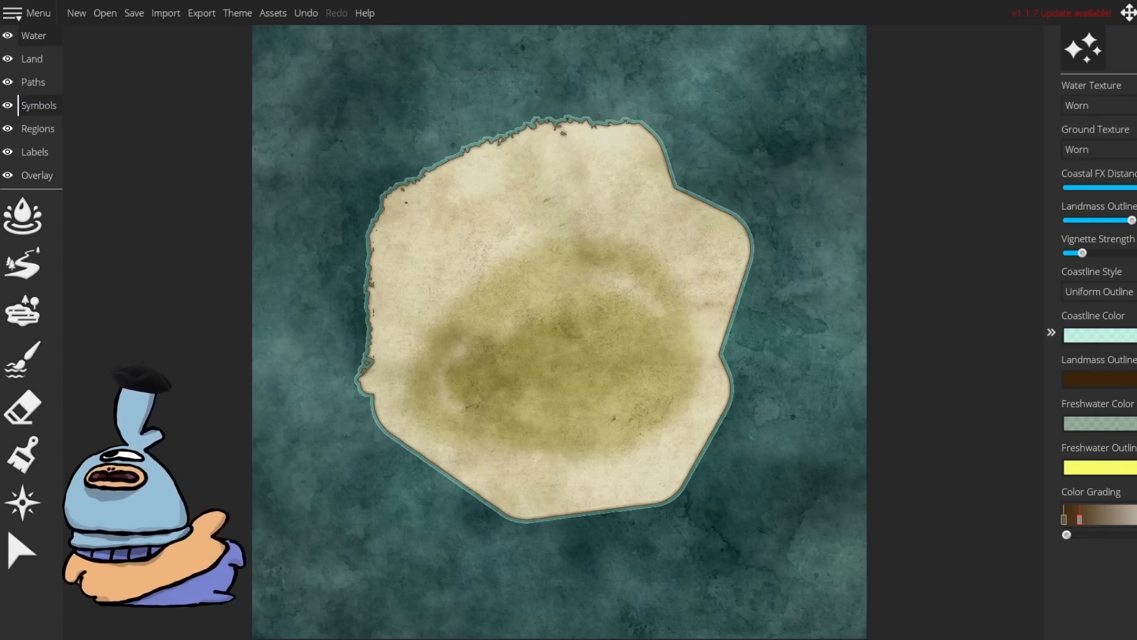
{"action": "left_click", "coordinate": [22, 311]}
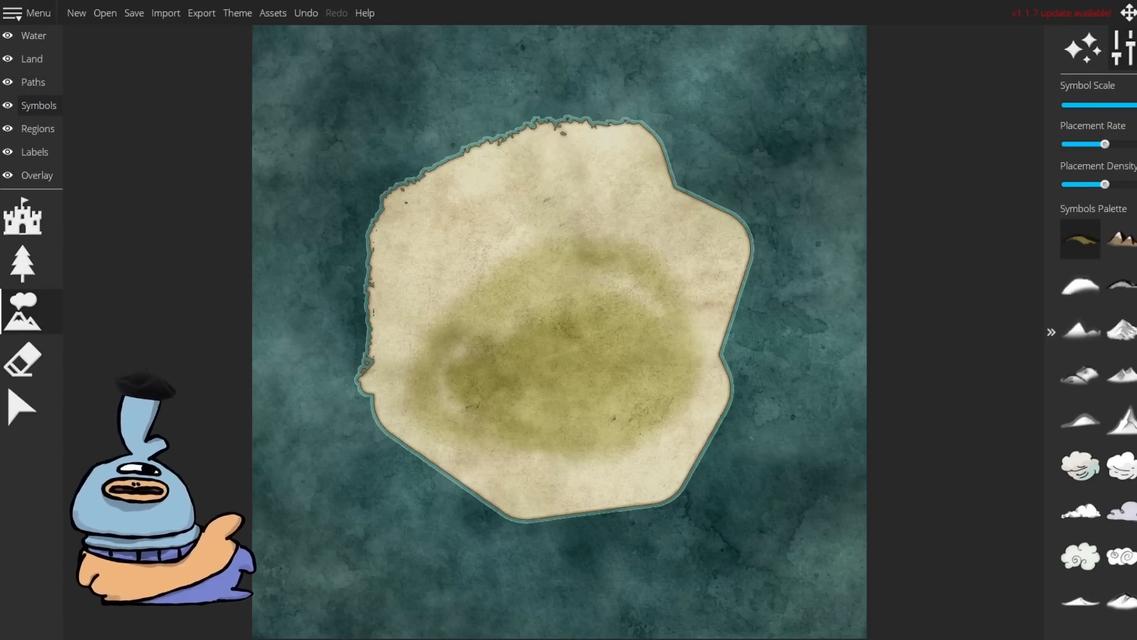
{"action": "left_click", "coordinate": [587, 367]}
{"action": "left_click", "coordinate": [613, 360]}
{"action": "key", "text": "ctrl+z"}
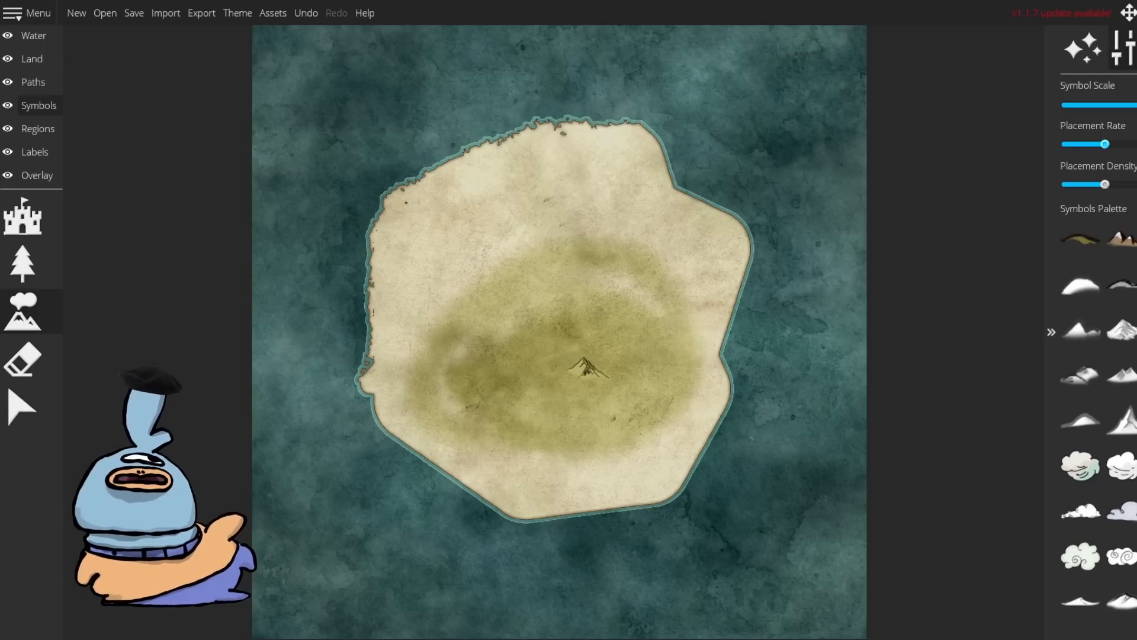
{"action": "left_click", "coordinate": [576, 332]}
{"action": "left_click", "coordinate": [542, 364]}
{"action": "left_click", "coordinate": [544, 310]}
Step: Pick another symbol and place a cluster of large mountain peaks across the island's centre
{"action": "left_click", "coordinate": [1121, 555]}
{"action": "left_click", "coordinate": [655, 379]}
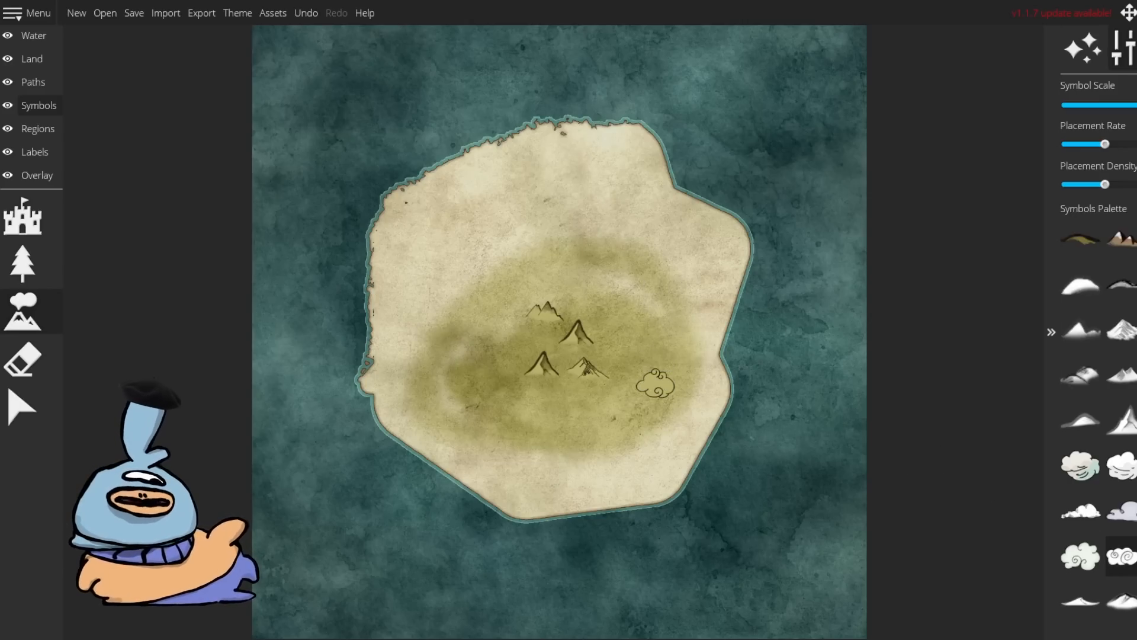
{"action": "left_click", "coordinate": [497, 307]}
{"action": "left_click", "coordinate": [562, 280]}
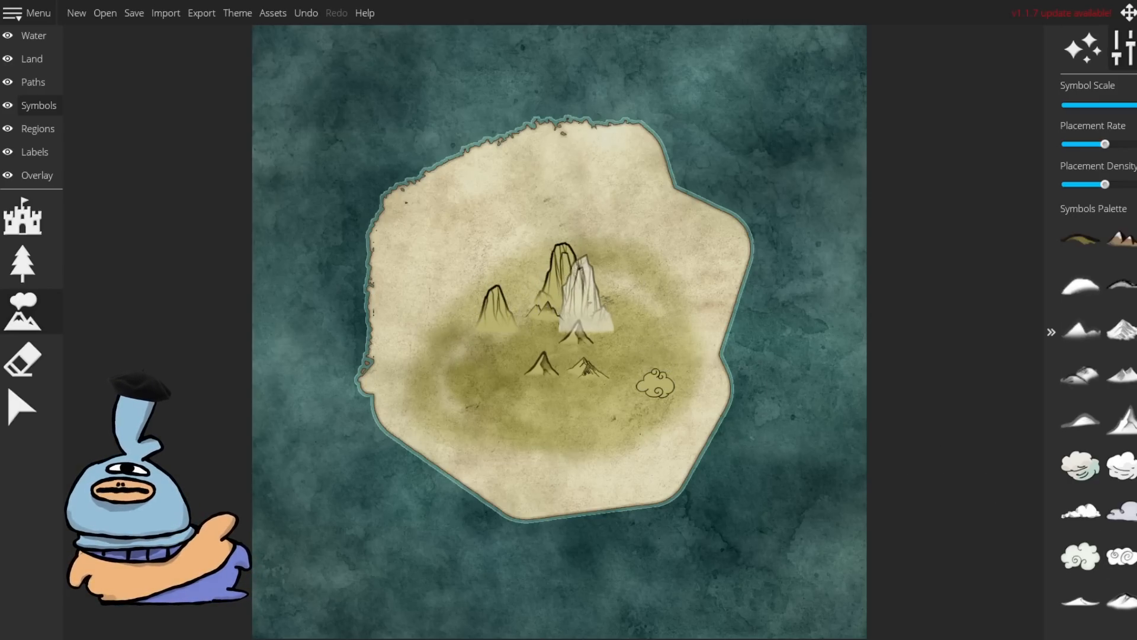
{"action": "left_click", "coordinate": [620, 305]}
{"action": "left_click", "coordinate": [554, 311]}
{"action": "left_click", "coordinate": [511, 254]}
{"action": "left_click", "coordinate": [539, 293]}
{"action": "left_click", "coordinate": [598, 240]}
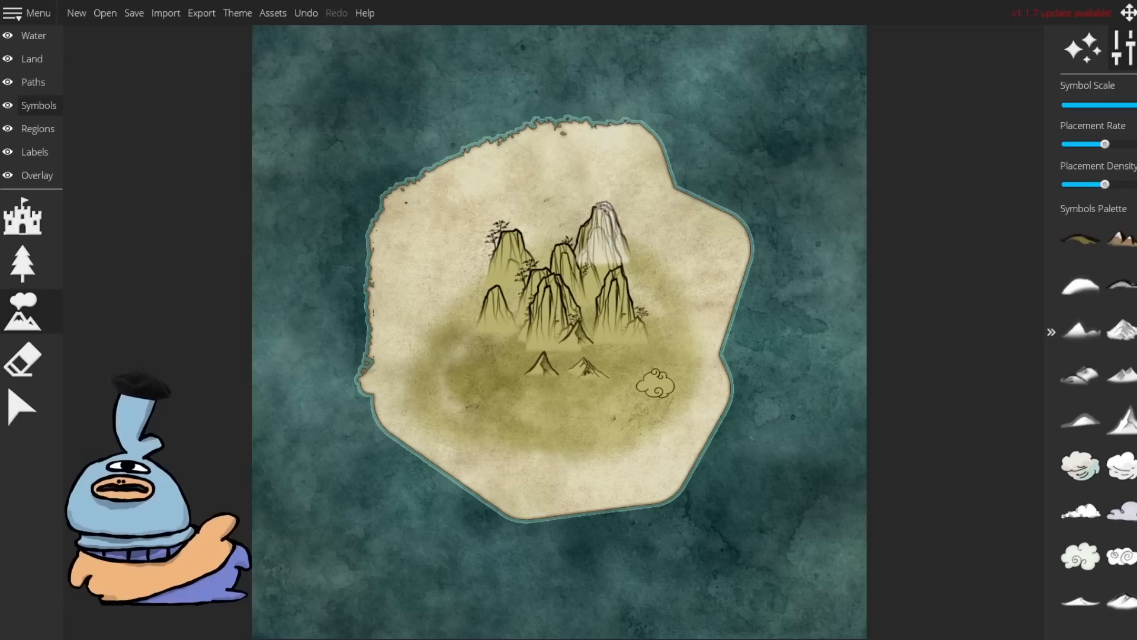
{"action": "left_click", "coordinate": [639, 288]}
{"action": "left_click", "coordinate": [656, 376]}
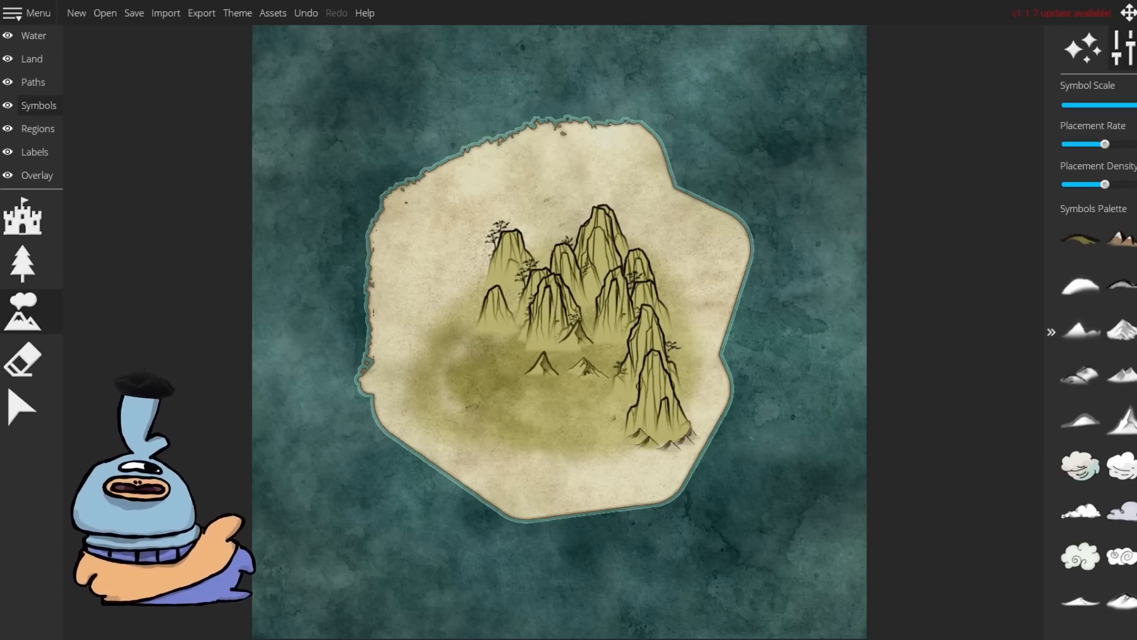
Step: Pick a different mountain symbol and place a low range of peaks across the island's west and middle
{"action": "left_click_drag", "start_coordinate": [1091, 105], "coordinate": [1136, 105]}
{"action": "left_click", "coordinate": [1121, 330]}
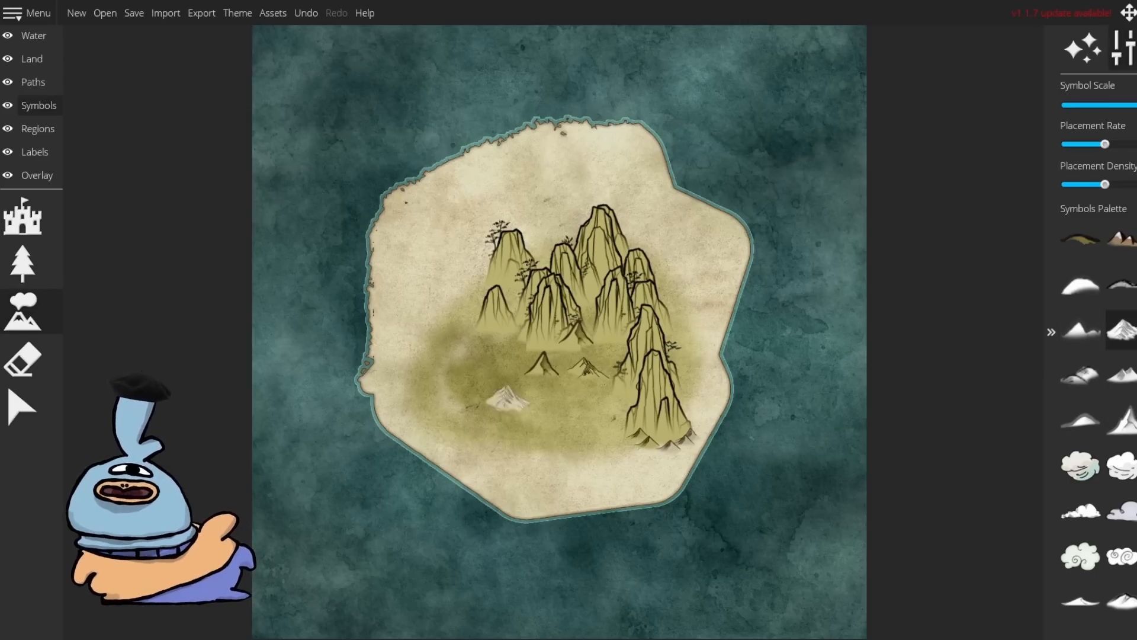
{"action": "left_click", "coordinate": [497, 358]}
{"action": "left_click", "coordinate": [463, 349]}
{"action": "left_click", "coordinate": [450, 336]}
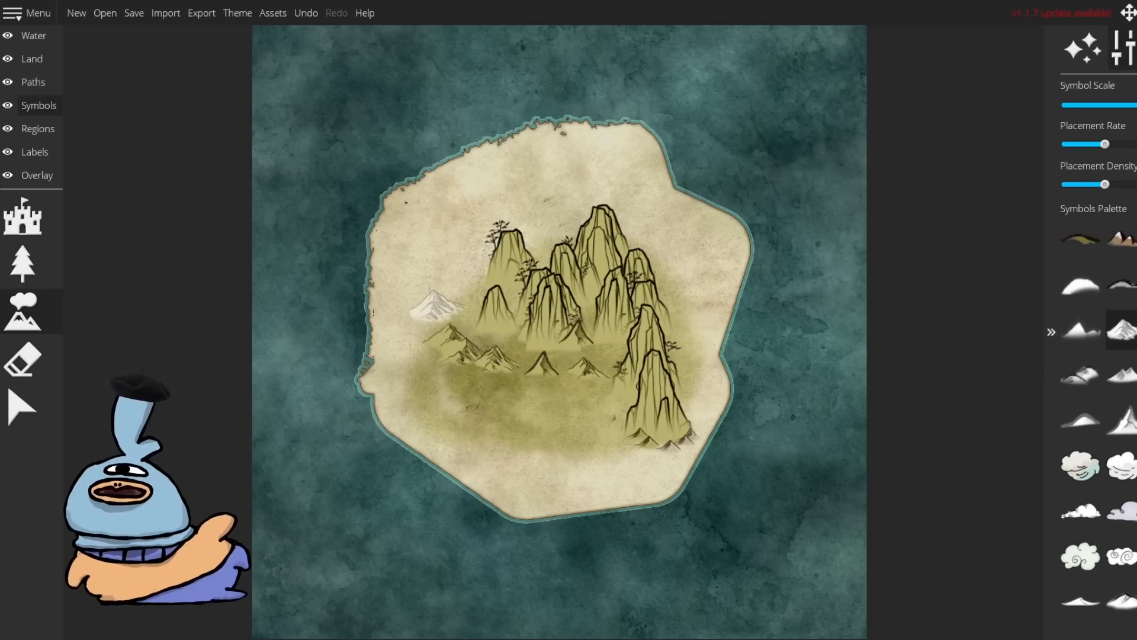
{"action": "left_click", "coordinate": [406, 341]}
{"action": "left_click", "coordinate": [521, 355]}
{"action": "left_click", "coordinate": [575, 354]}
{"action": "left_click", "coordinate": [489, 378]}
{"action": "left_click", "coordinate": [538, 395]}
{"action": "left_click", "coordinate": [603, 381]}
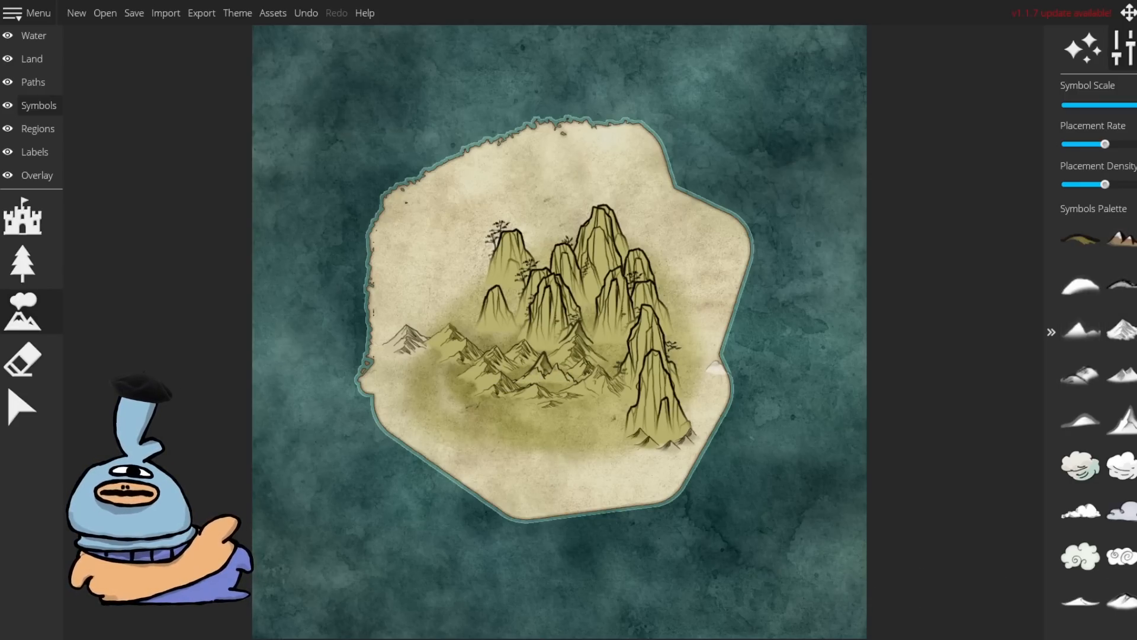
Step: Paint trees around the island's mountains, then set the Symbol Scale to minimum and add small trees
{"action": "left_click", "coordinate": [22, 263]}
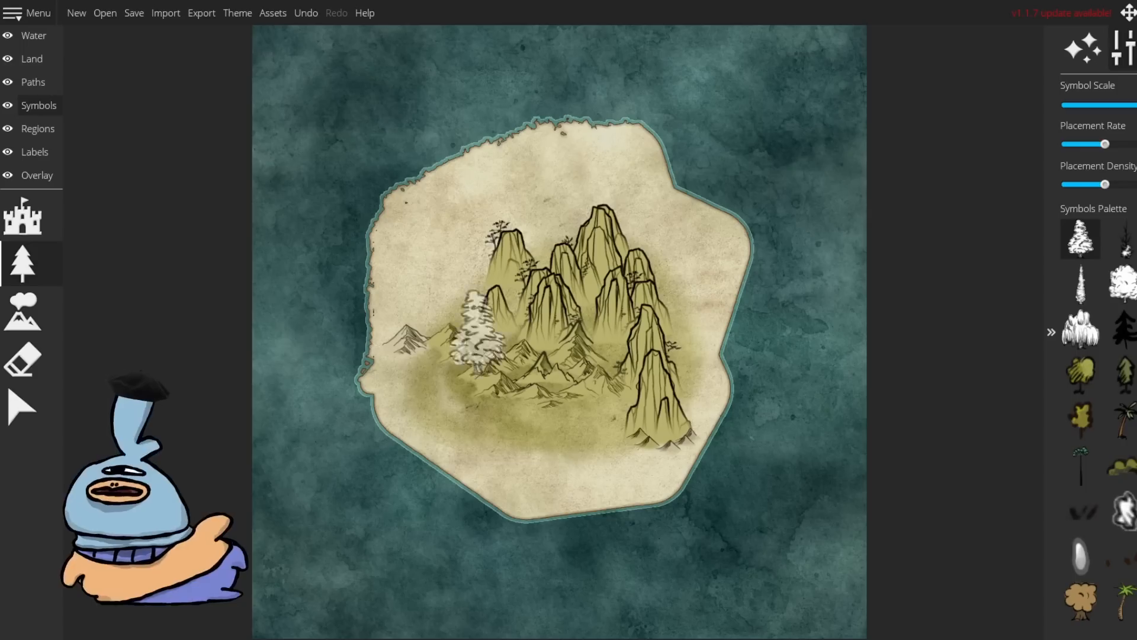
{"action": "mouse_move", "coordinate": [512, 379]}
{"action": "left_mouse_down"}
{"action": "mouse_move", "coordinate": [521, 187]}
{"action": "mouse_move", "coordinate": [631, 255]}
{"action": "mouse_move", "coordinate": [693, 195]}
{"action": "mouse_move", "coordinate": [690, 252]}
{"action": "mouse_move", "coordinate": [604, 159]}
{"action": "left_mouse_up"}
{"action": "scroll", "coordinate": [542, 196], "scroll_direction": "down", "scroll_amount": 5}
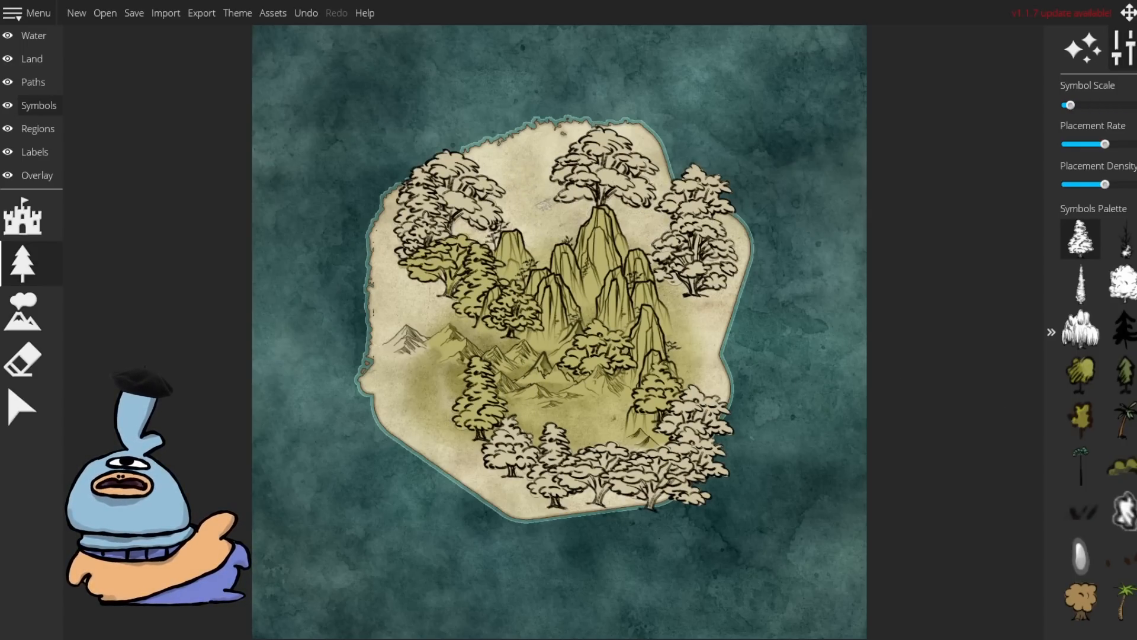
{"action": "mouse_move", "coordinate": [545, 206]}
{"action": "left_mouse_down"}
{"action": "mouse_move", "coordinate": [571, 209]}
{"action": "mouse_move", "coordinate": [555, 211]}
{"action": "left_mouse_up"}
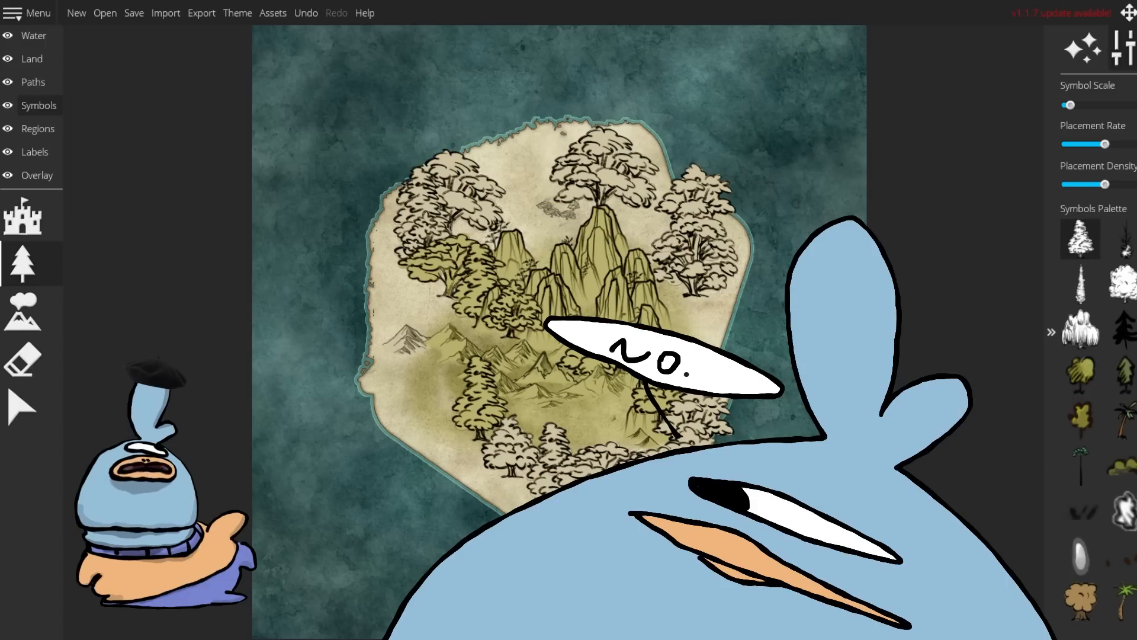
Step: Close Wonderdraft and scroll through the donjon Fantasy Town Generator page showing the generated town Herebyr
{"action": "key", "text": "alt+F4"}
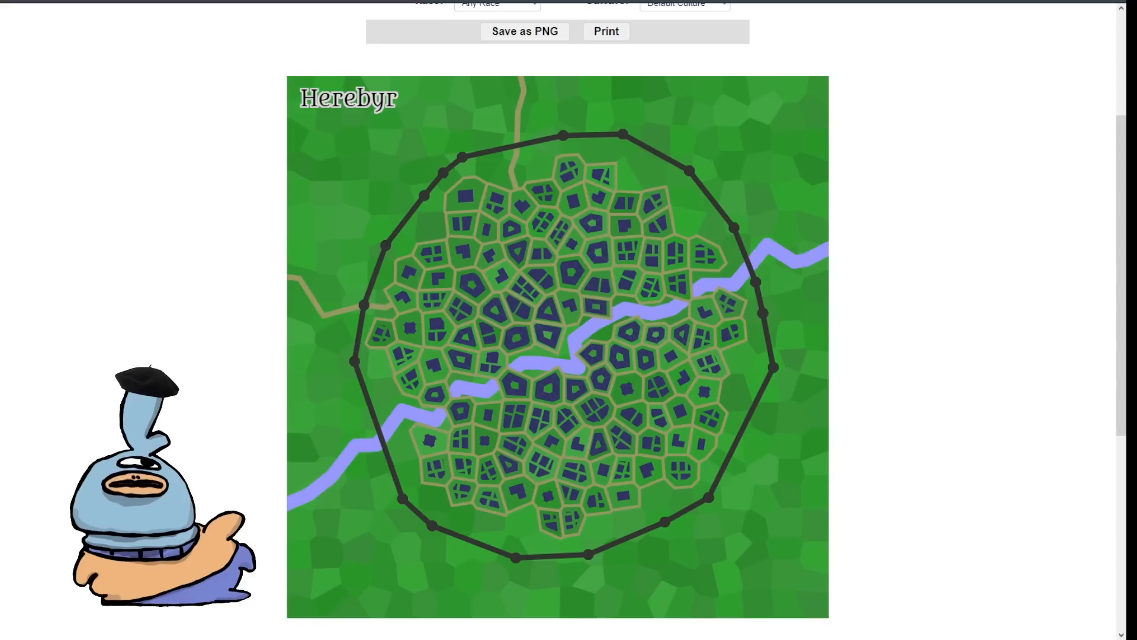
{"action": "scroll", "coordinate": [558, 320], "scroll_direction": "up", "scroll_amount": 3}
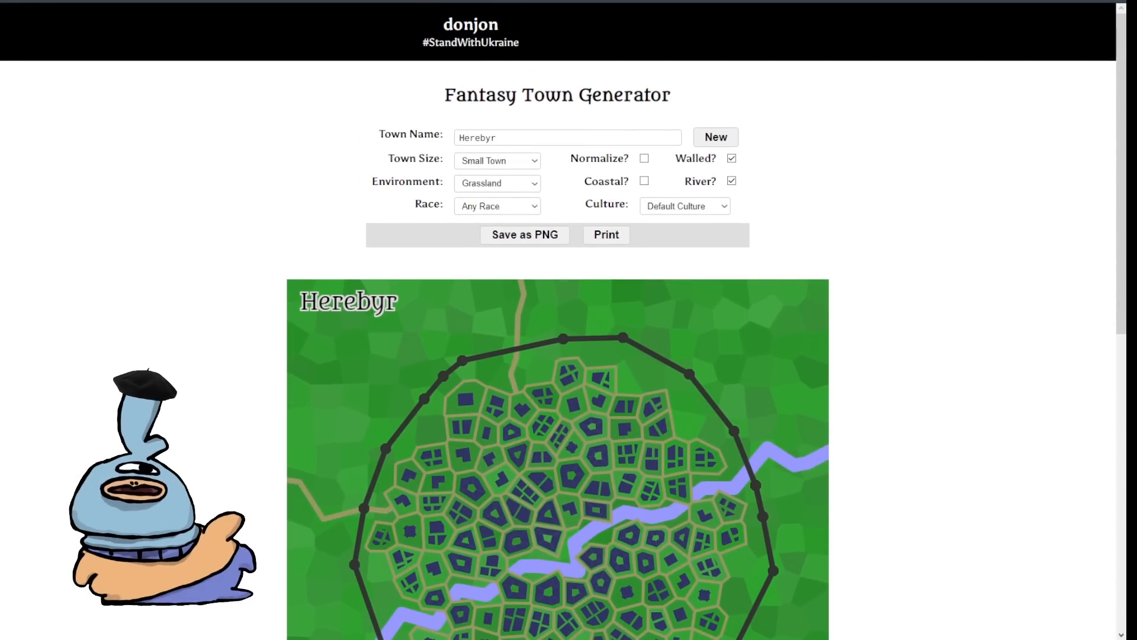
{"action": "scroll", "coordinate": [557, 320], "scroll_direction": "down", "scroll_amount": 7}
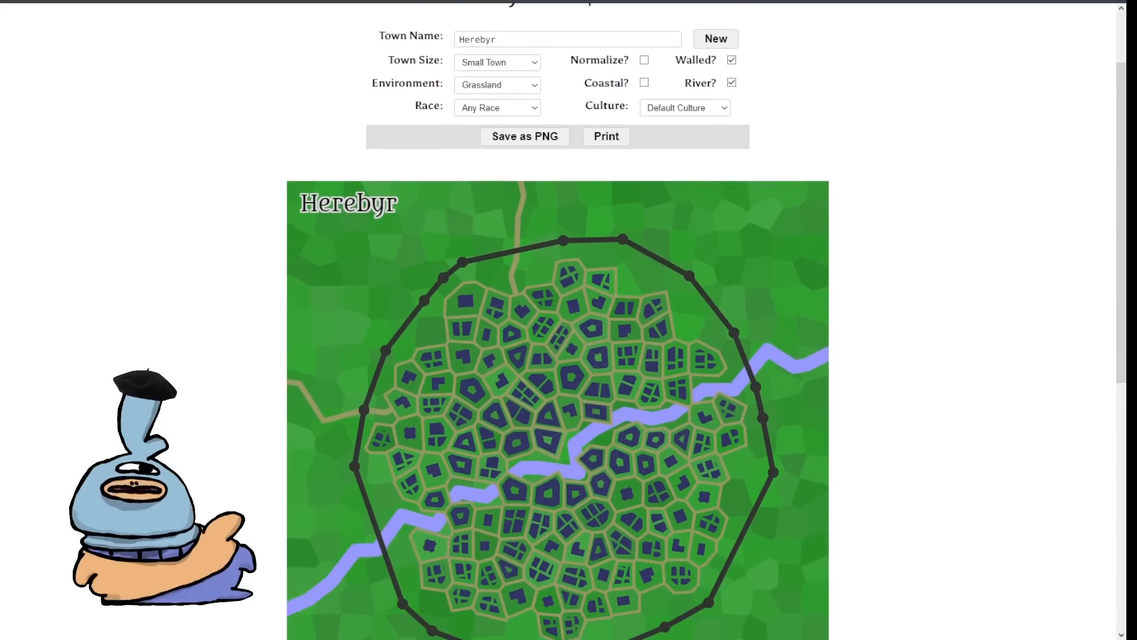
{"action": "scroll", "coordinate": [558, 319], "scroll_direction": "up", "scroll_amount": 2}
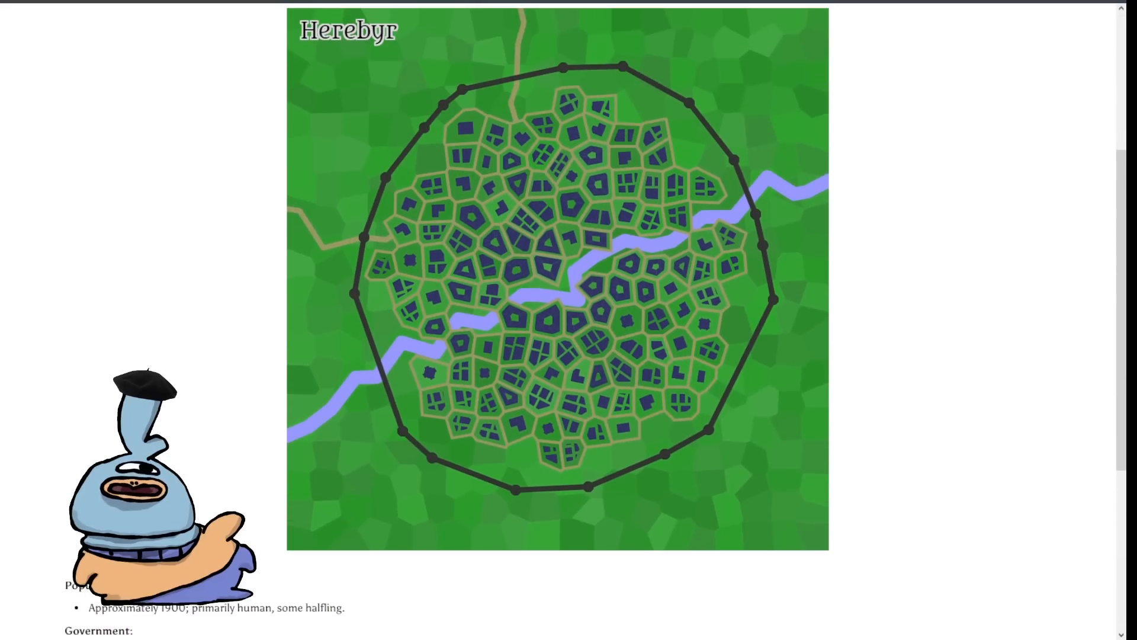
{"action": "scroll", "coordinate": [557, 319], "scroll_direction": "down", "scroll_amount": 5}
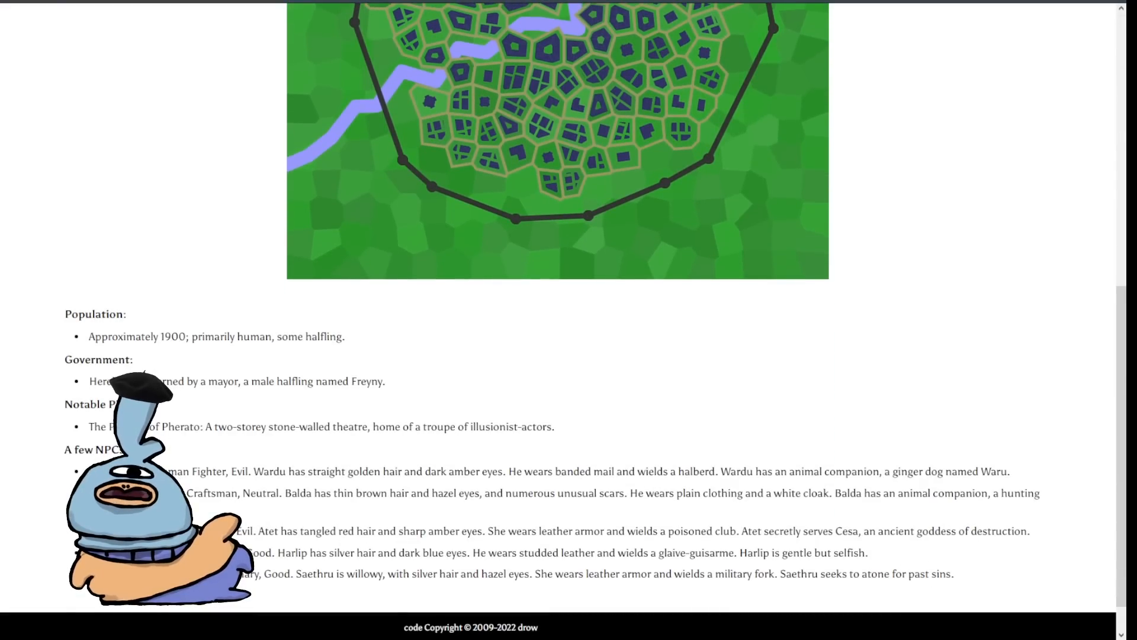
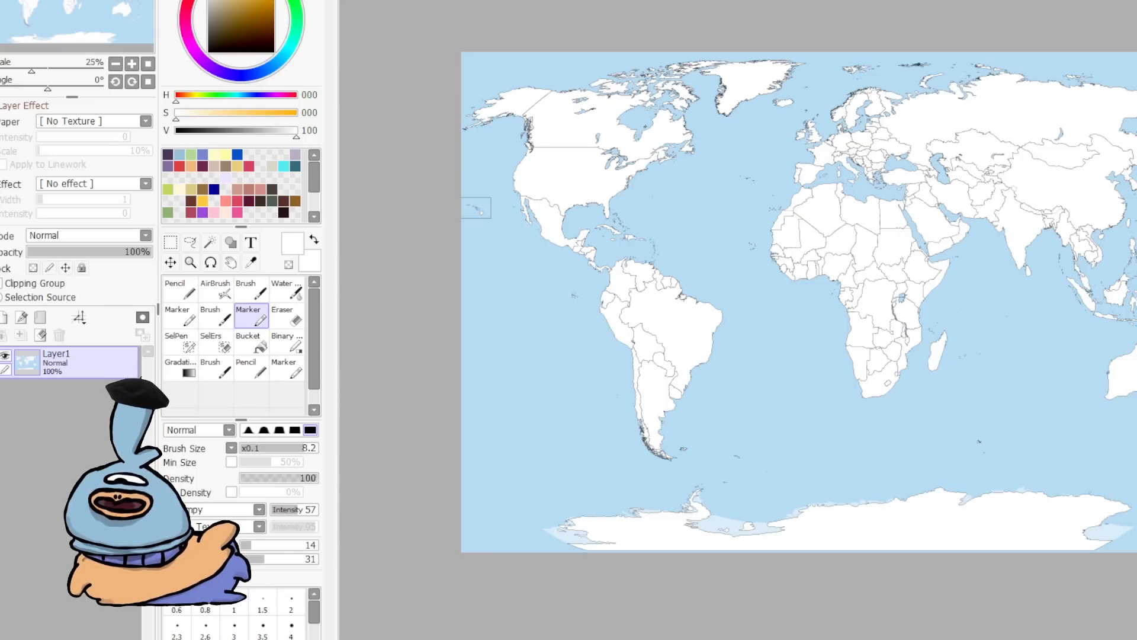
Step: Add a new layer above the world map and lower the world map layer's opacity to 46%
{"action": "left_click", "coordinate": [4, 317]}
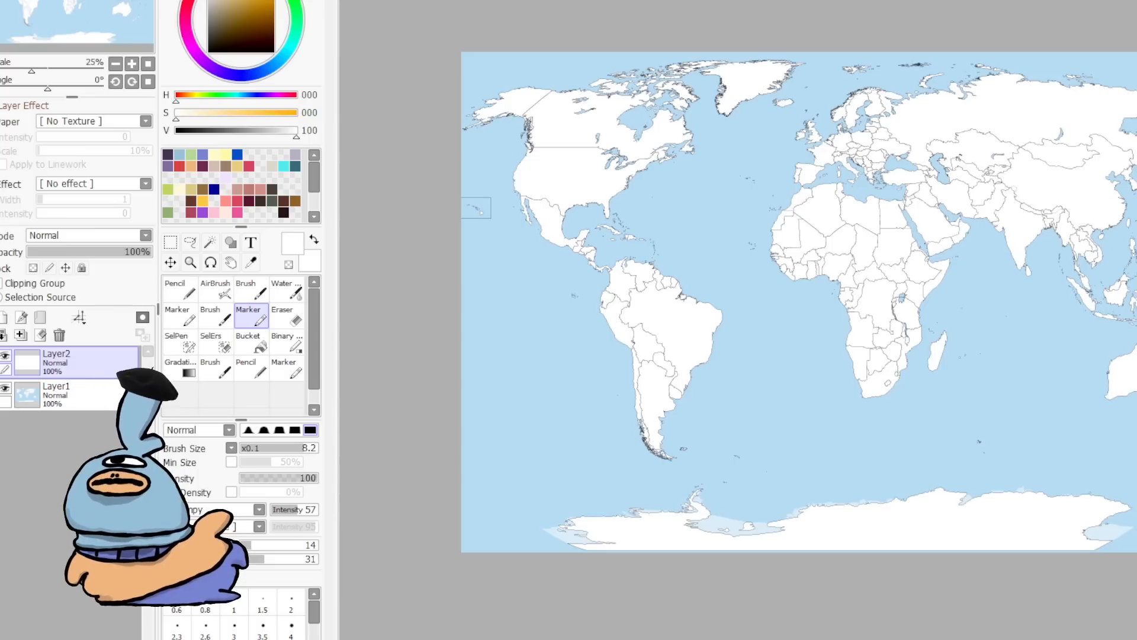
{"action": "left_click", "coordinate": [70, 395]}
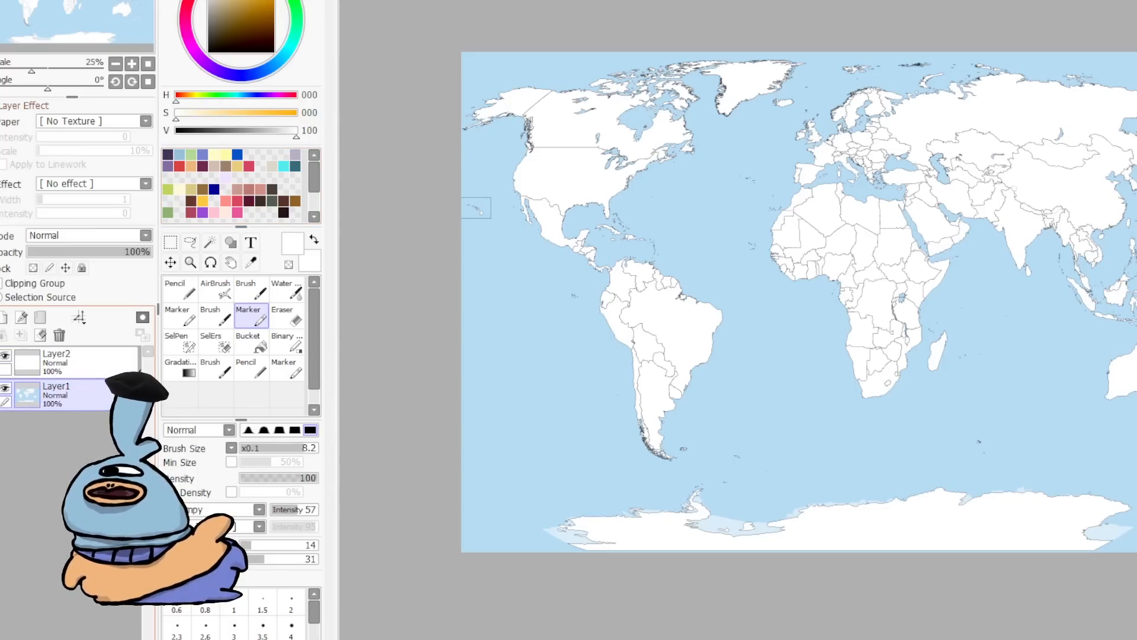
{"action": "left_click", "coordinate": [85, 251]}
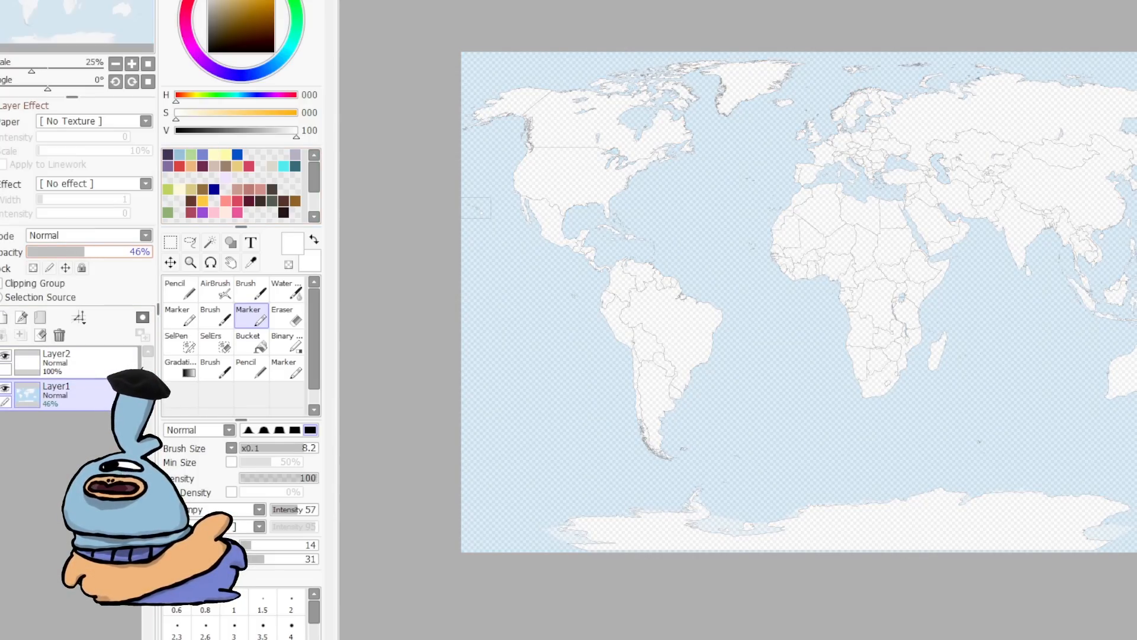
Step: Switch to the Marker tool and pick black as the drawing colour
{"action": "scroll", "coordinate": [615, 370], "scroll_direction": "up", "scroll_amount": 11}
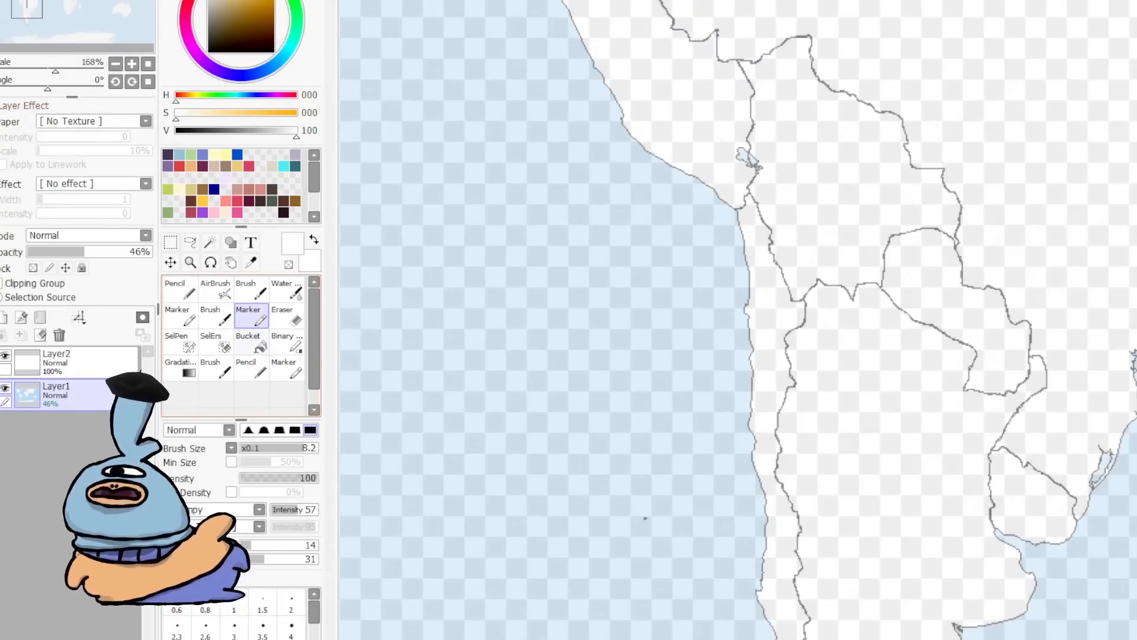
{"action": "left_click", "coordinate": [216, 317]}
{"action": "scroll", "coordinate": [716, 246], "scroll_direction": "down", "scroll_amount": 5}
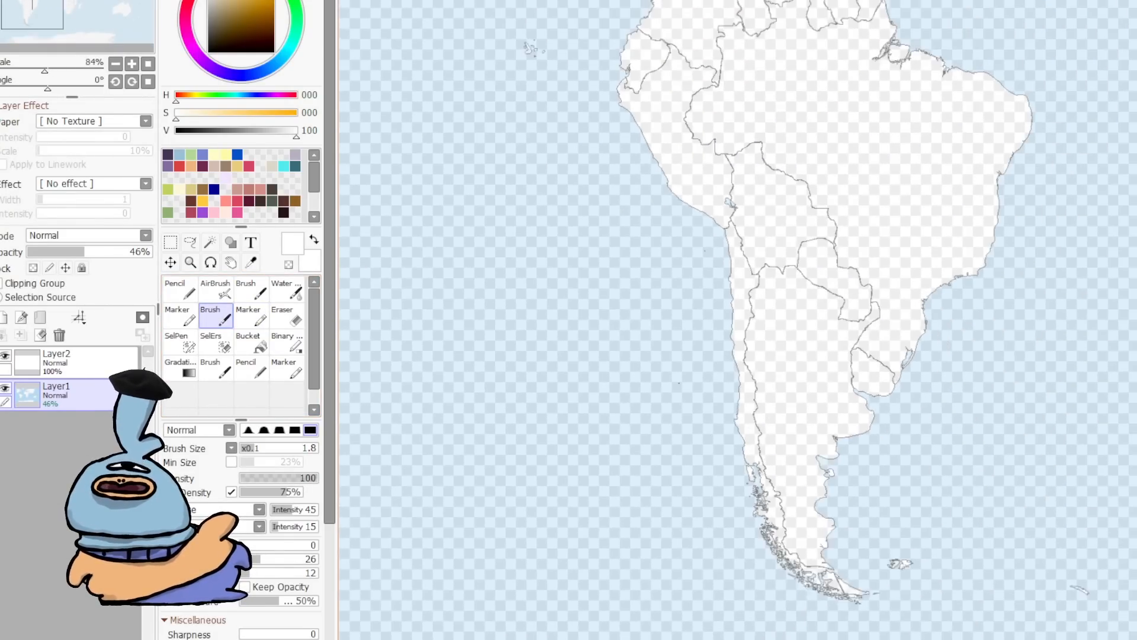
{"action": "left_click", "coordinate": [249, 319]}
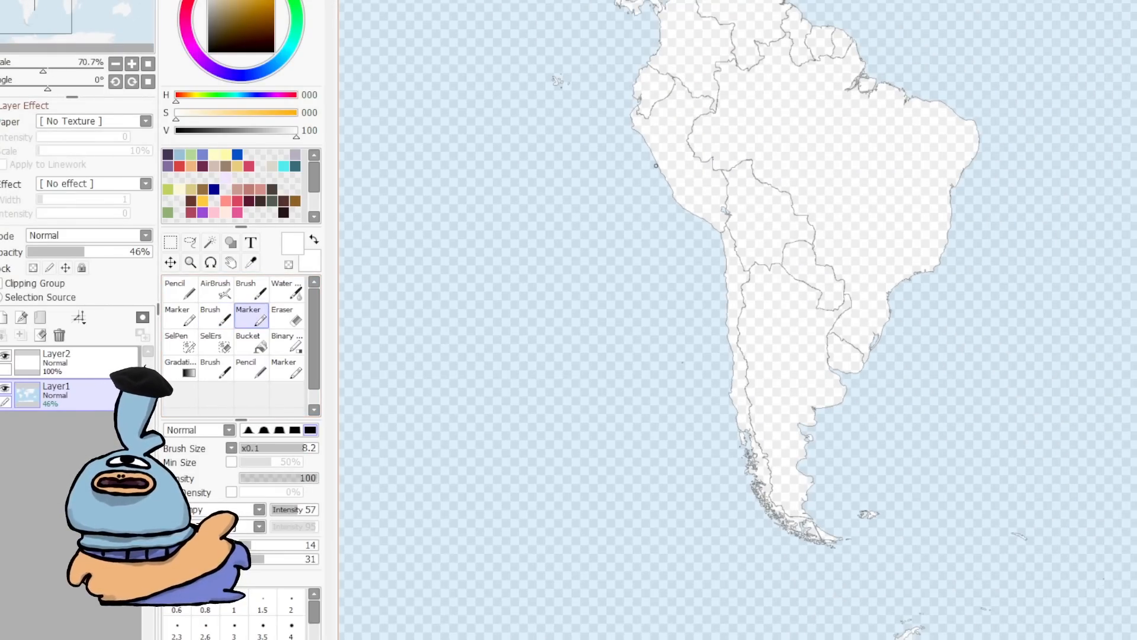
{"action": "key", "text": "ctrl+z"}
{"action": "left_click", "coordinate": [208, 53]}
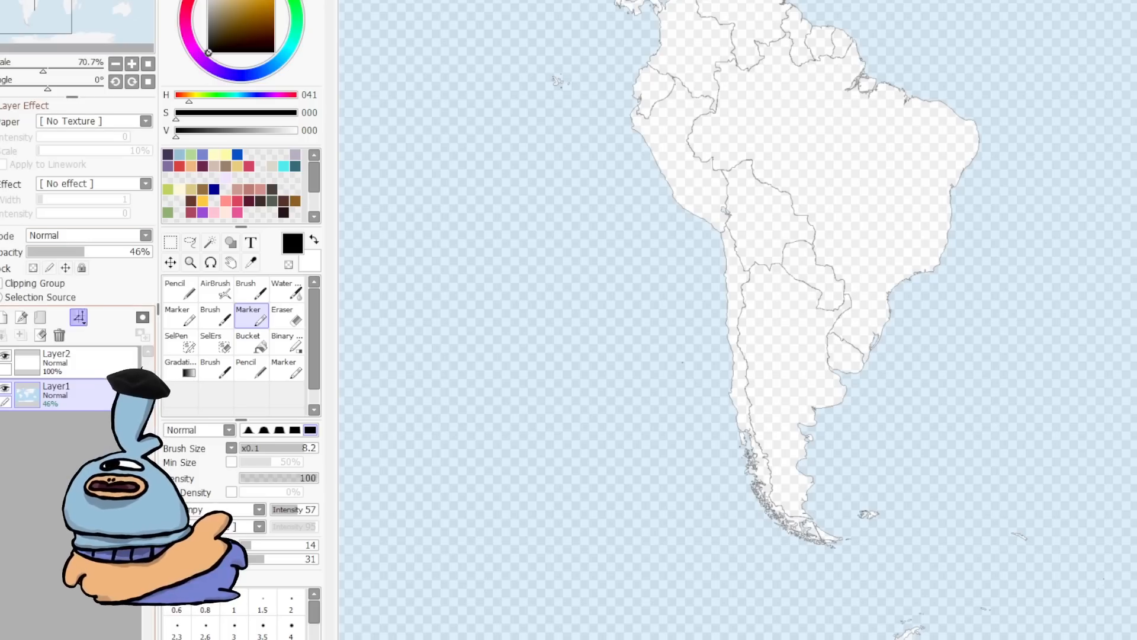
Step: Select the new layer and trace South America's coastline with thick black marker strokes
{"action": "mouse_move", "coordinate": [657, 171]}
{"action": "left_mouse_down"}
{"action": "mouse_move", "coordinate": [687, 213]}
{"action": "mouse_move", "coordinate": [722, 235]}
{"action": "left_mouse_up"}
{"action": "key", "text": "ctrl+z"}
{"action": "left_click", "coordinate": [83, 360]}
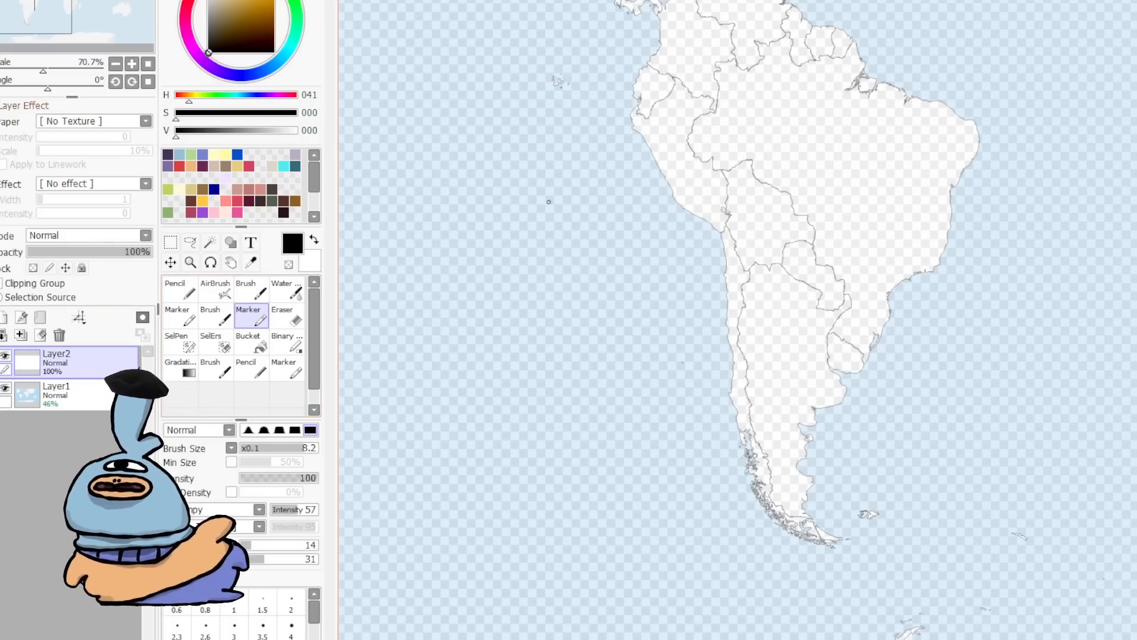
{"action": "mouse_move", "coordinate": [658, 172]}
{"action": "left_mouse_down"}
{"action": "mouse_move", "coordinate": [711, 228]}
{"action": "mouse_move", "coordinate": [721, 257]}
{"action": "mouse_move", "coordinate": [731, 416]}
{"action": "mouse_move", "coordinate": [740, 445]}
{"action": "mouse_move", "coordinate": [748, 436]}
{"action": "mouse_move", "coordinate": [758, 502]}
{"action": "mouse_move", "coordinate": [791, 532]}
{"action": "mouse_move", "coordinate": [833, 542]}
{"action": "mouse_move", "coordinate": [805, 506]}
{"action": "mouse_move", "coordinate": [816, 481]}
{"action": "mouse_move", "coordinate": [802, 472]}
{"action": "mouse_move", "coordinate": [801, 425]}
{"action": "mouse_move", "coordinate": [840, 404]}
{"action": "mouse_move", "coordinate": [831, 367]}
{"action": "mouse_move", "coordinate": [864, 373]}
{"action": "mouse_move", "coordinate": [895, 282]}
{"action": "mouse_move", "coordinate": [940, 256]}
{"action": "mouse_move", "coordinate": [982, 152]}
{"action": "mouse_move", "coordinate": [975, 128]}
{"action": "mouse_move", "coordinate": [878, 89]}
{"action": "mouse_move", "coordinate": [859, 47]}
{"action": "mouse_move", "coordinate": [822, 59]}
{"action": "mouse_move", "coordinate": [782, 36]}
{"action": "mouse_move", "coordinate": [760, 44]}
{"action": "mouse_move", "coordinate": [716, 74]}
{"action": "mouse_move", "coordinate": [692, 137]}
{"action": "mouse_move", "coordinate": [729, 206]}
{"action": "mouse_move", "coordinate": [718, 236]}
{"action": "left_mouse_up"}
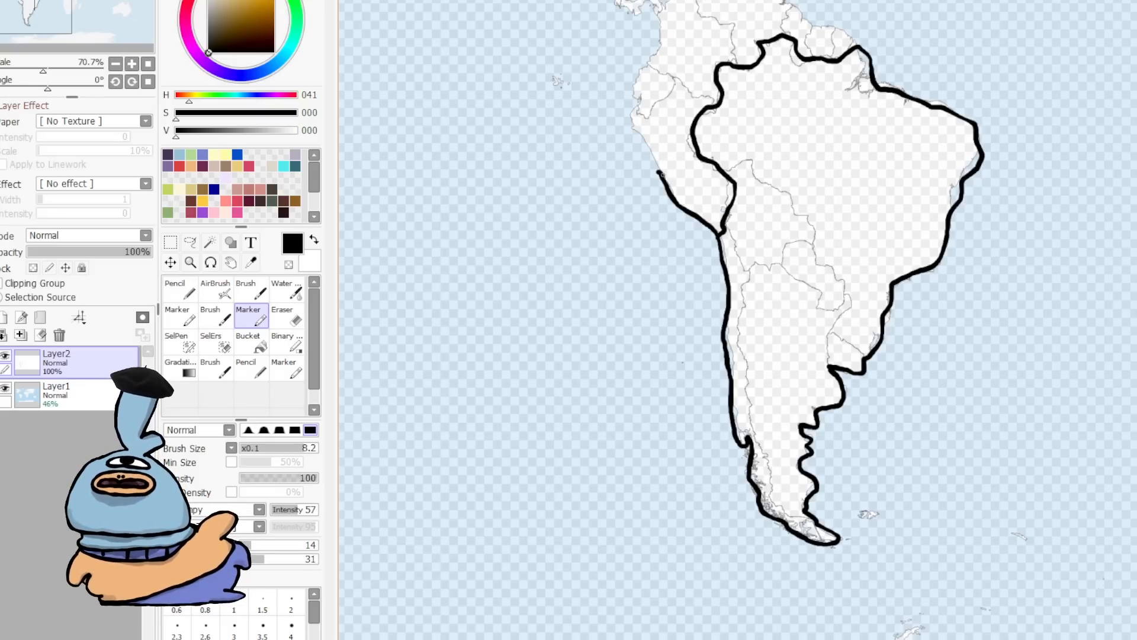
{"action": "mouse_move", "coordinate": [658, 173]}
{"action": "left_mouse_down"}
{"action": "mouse_move", "coordinate": [635, 110]}
{"action": "mouse_move", "coordinate": [671, 93]}
{"action": "mouse_move", "coordinate": [671, 79]}
{"action": "mouse_move", "coordinate": [713, 105]}
{"action": "left_mouse_up"}
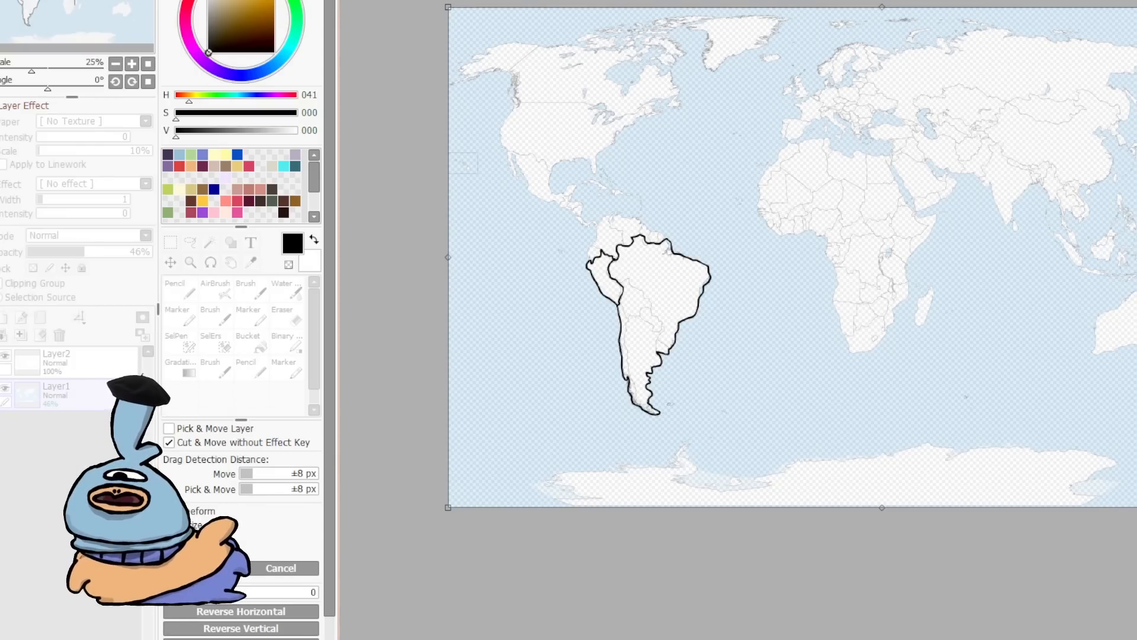
Step: Extend the outline with a large invented landmass reaching north-east from the continent's top
{"action": "left_click_drag", "start_coordinate": [440, 4], "coordinate": [374, 260]}
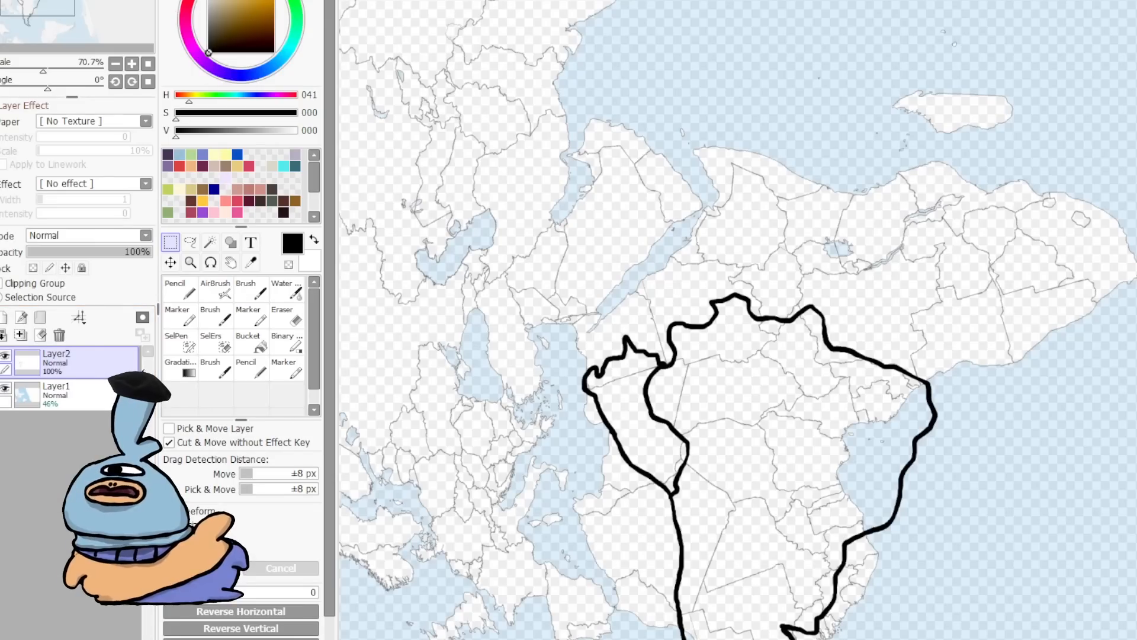
{"action": "left_click", "coordinate": [247, 318]}
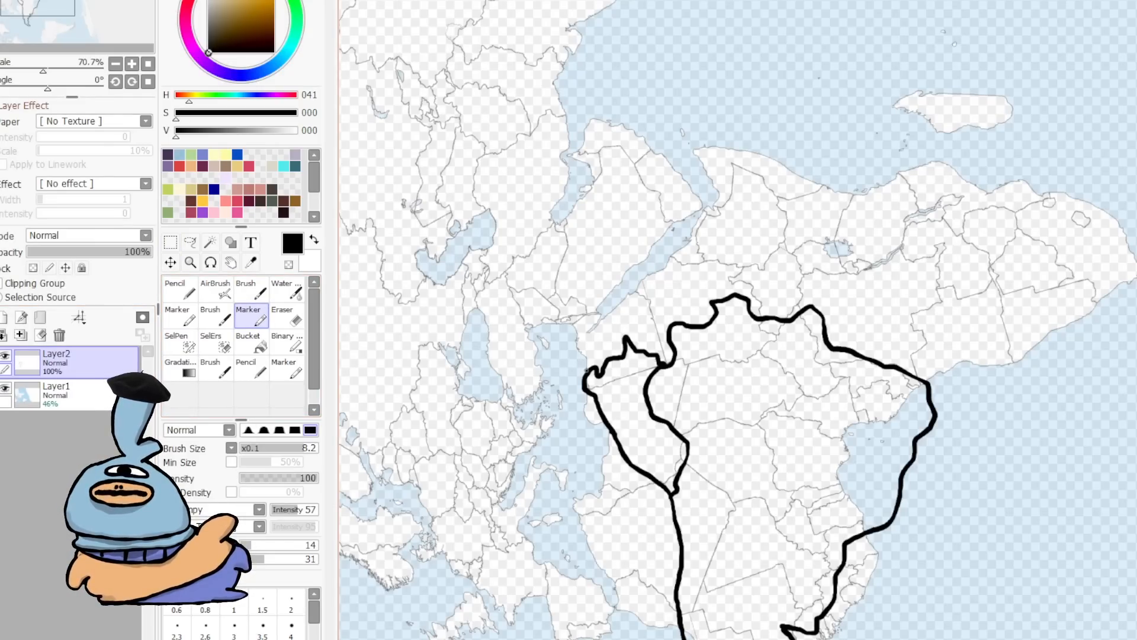
{"action": "mouse_move", "coordinate": [587, 370]}
{"action": "left_mouse_down"}
{"action": "mouse_move", "coordinate": [578, 342]}
{"action": "mouse_move", "coordinate": [651, 275]}
{"action": "mouse_move", "coordinate": [699, 147]}
{"action": "mouse_move", "coordinate": [840, 185]}
{"action": "mouse_move", "coordinate": [890, 187]}
{"action": "mouse_move", "coordinate": [939, 165]}
{"action": "mouse_move", "coordinate": [978, 183]}
{"action": "mouse_move", "coordinate": [1058, 193]}
{"action": "mouse_move", "coordinate": [1097, 210]}
{"action": "mouse_move", "coordinate": [1128, 247]}
{"action": "left_mouse_up"}
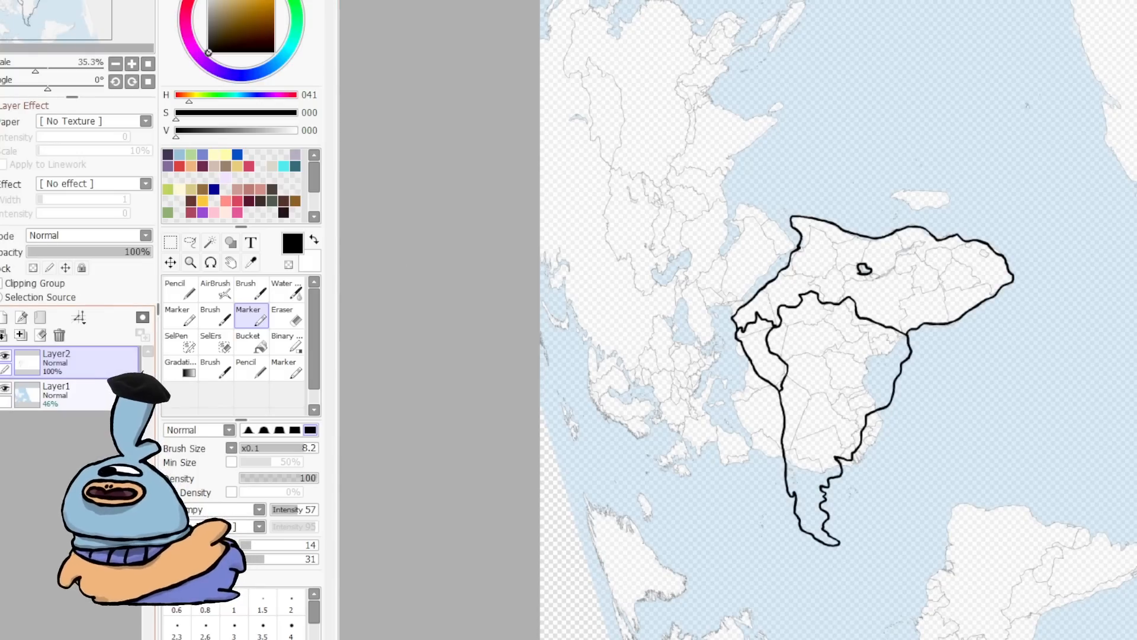
Step: Hide the world map layer and review the drawn continent outline on its own
{"action": "left_click", "coordinate": [5, 388]}
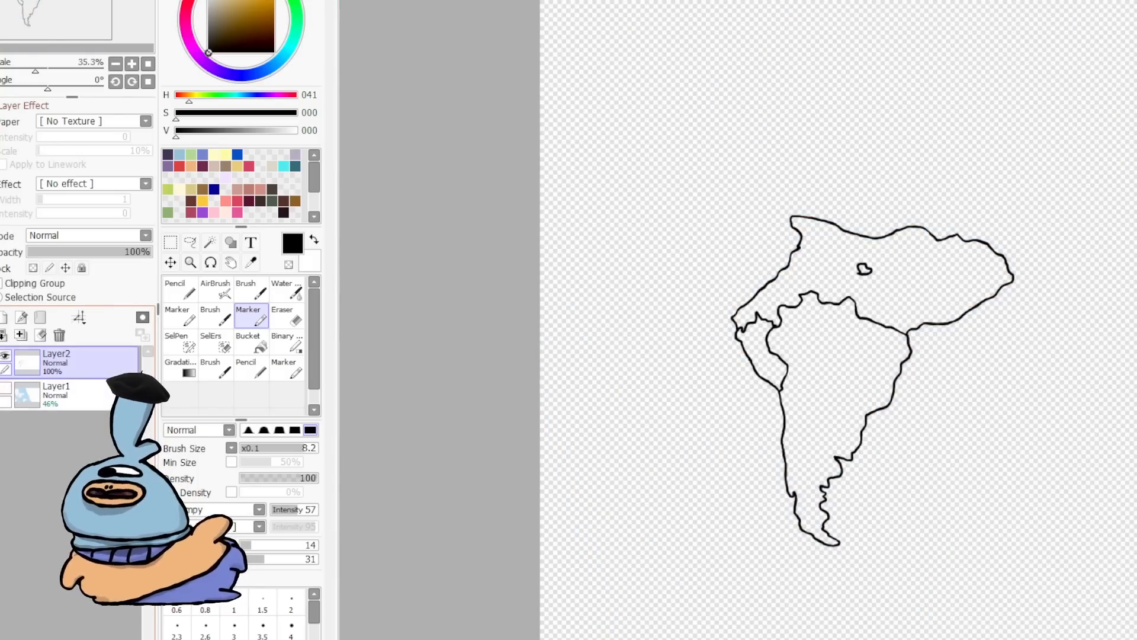
{"action": "scroll", "coordinate": [948, 315], "scroll_direction": "down", "scroll_amount": 3}
{"action": "scroll", "coordinate": [965, 330], "scroll_direction": "up", "scroll_amount": 3}
{"action": "scroll", "coordinate": [993, 326], "scroll_direction": "up", "scroll_amount": 1}
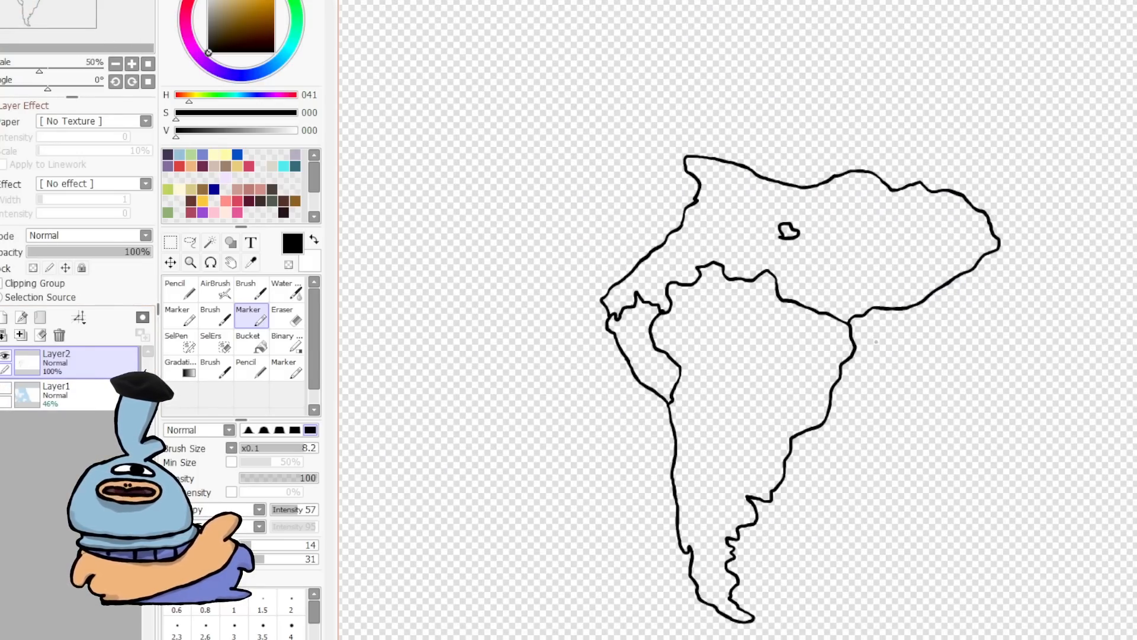
{"action": "left_click_drag", "start_coordinate": [788, 510], "coordinate": [766, 335]}
{"action": "scroll", "coordinate": [766, 335], "scroll_direction": "up", "scroll_amount": 3}
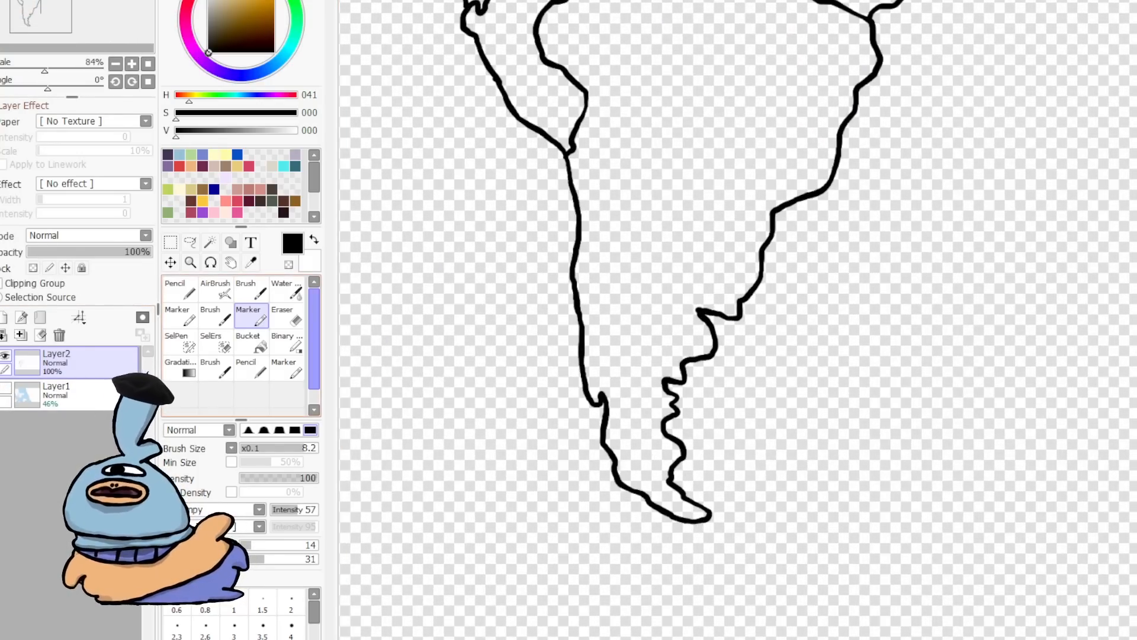
Step: Switch to the Eraser and make the world map layer visible again
{"action": "left_click", "coordinate": [287, 316]}
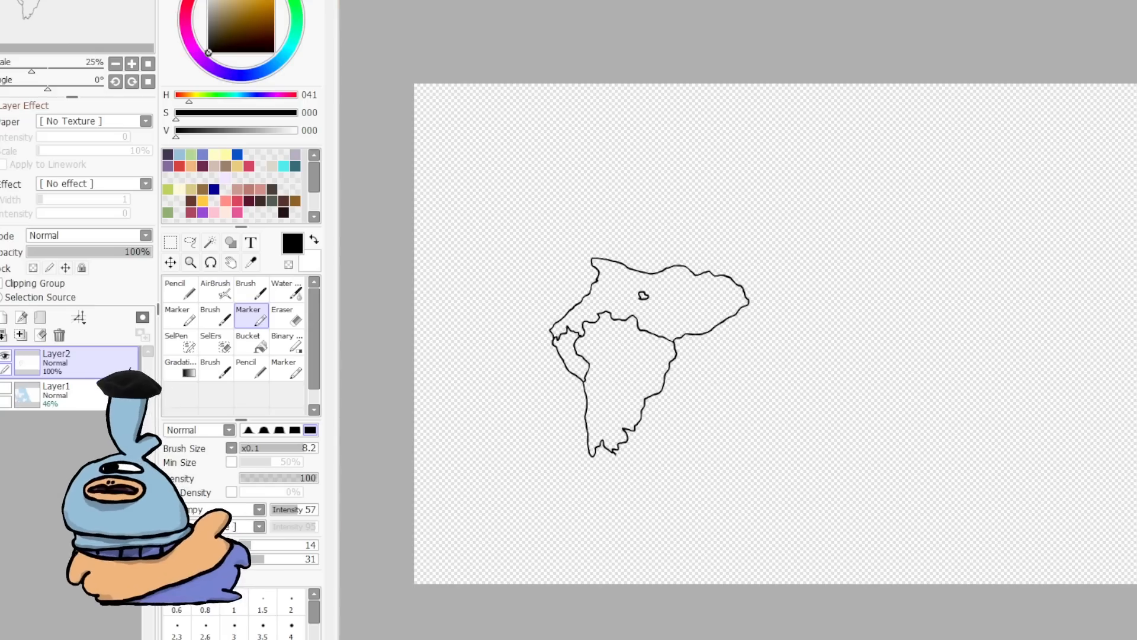
{"action": "left_click", "coordinate": [5, 388]}
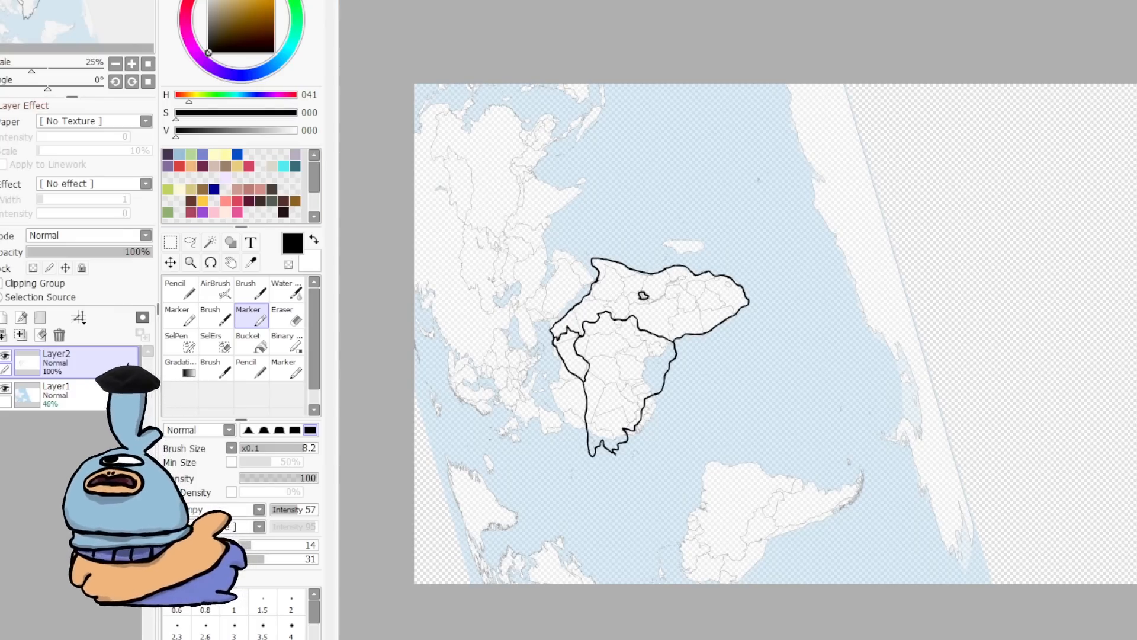
{"action": "scroll", "coordinate": [929, 236], "scroll_direction": "up", "scroll_amount": 2}
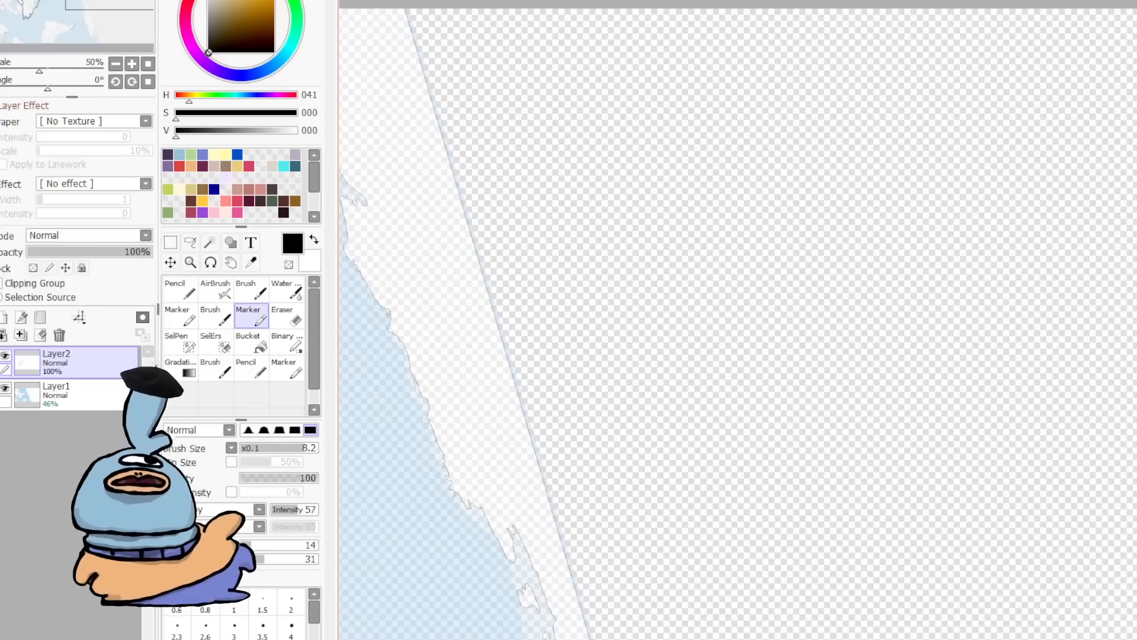